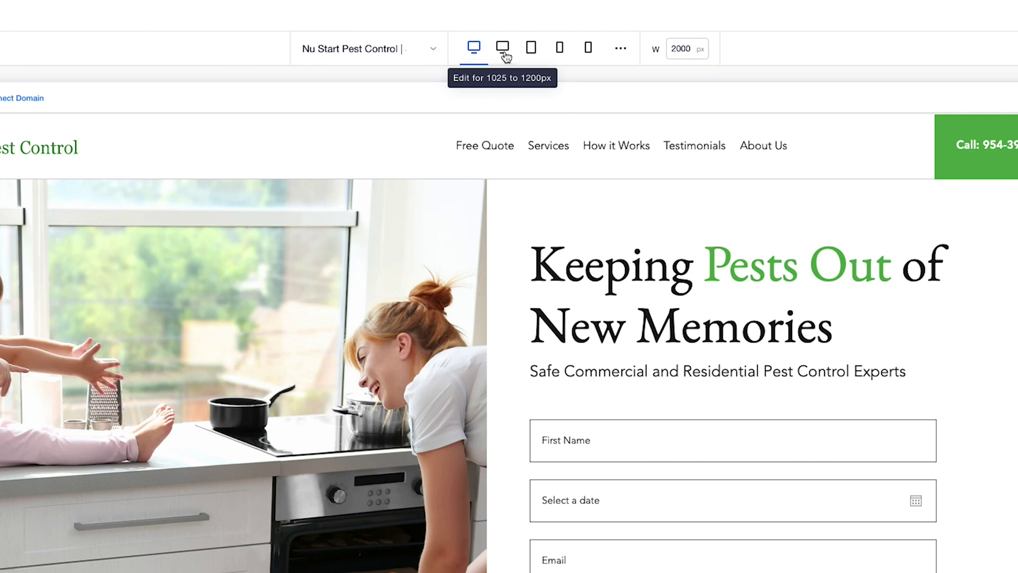
Start editing the 1025–1200 px breakpoint's upper limit, then discard the change.
{"action": "left_click", "coordinate": [621, 53]}
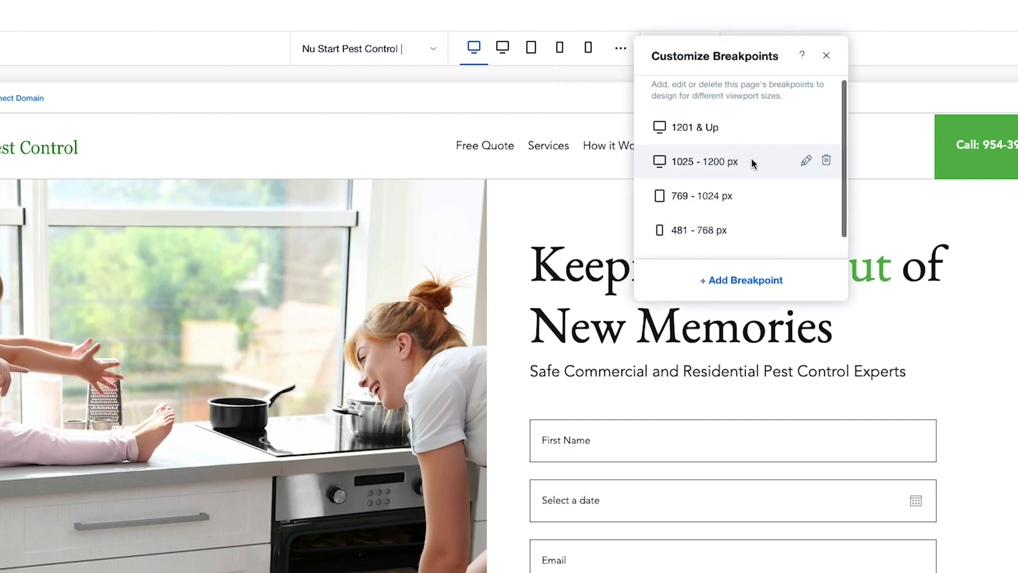
{"action": "left_click", "coordinate": [805, 161]}
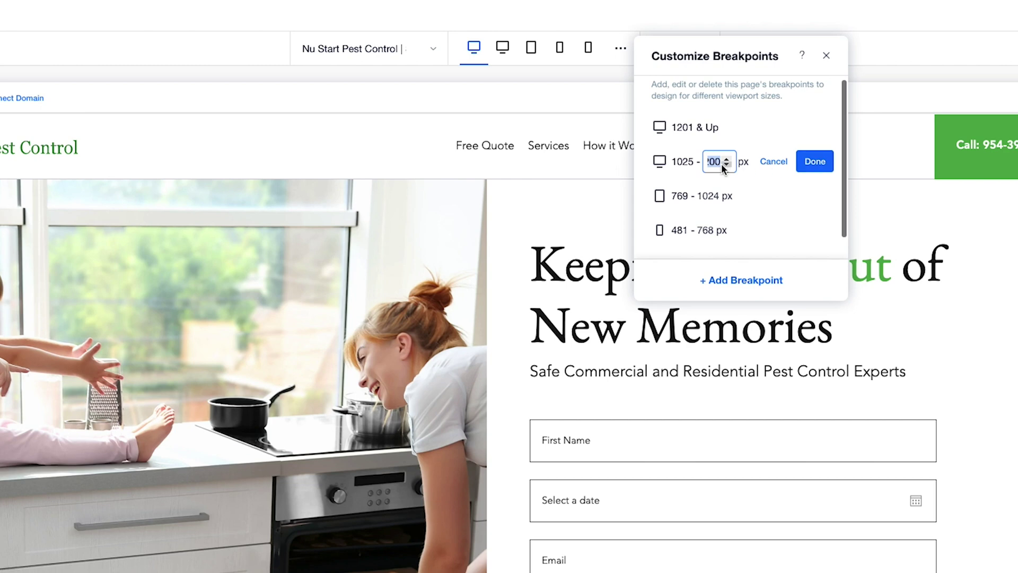
{"action": "key", "text": "BackSpace"}
{"action": "left_click", "coordinate": [781, 161]}
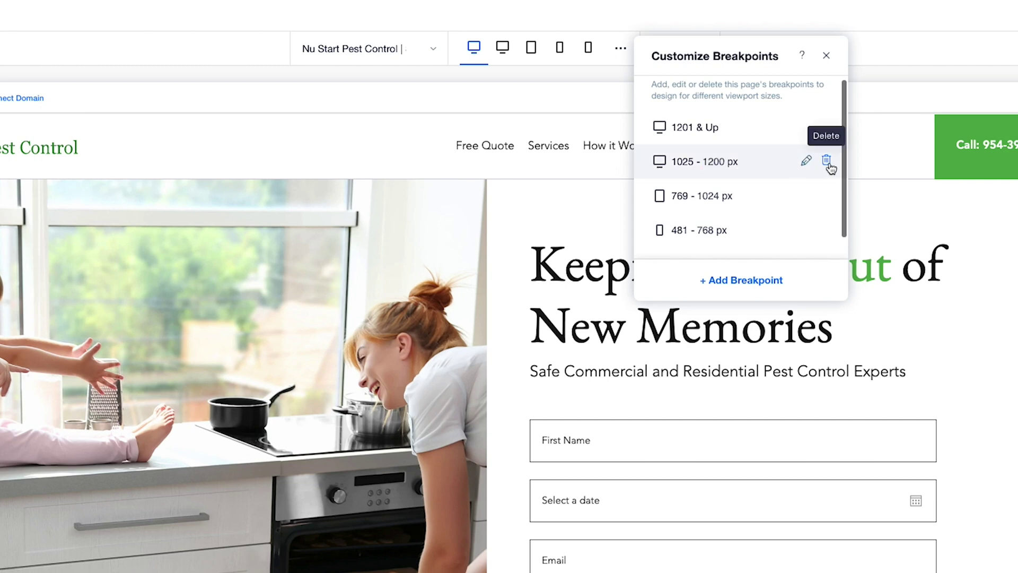
Add a 400 px breakpoint and delete the 481–700 px breakpoint.
{"action": "left_click", "coordinate": [739, 281]}
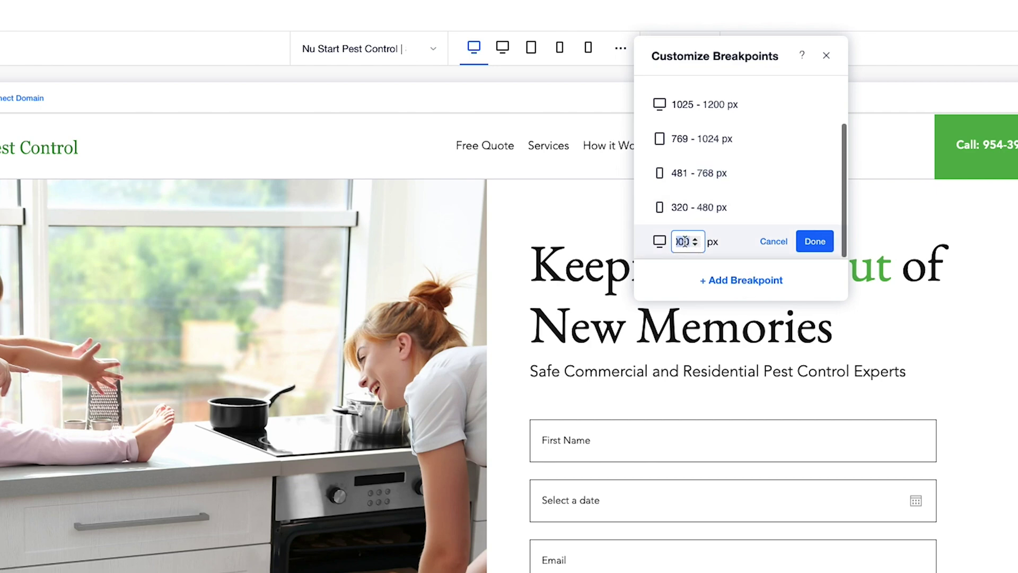
{"action": "type", "text": "400"}
{"action": "left_click", "coordinate": [822, 247]}
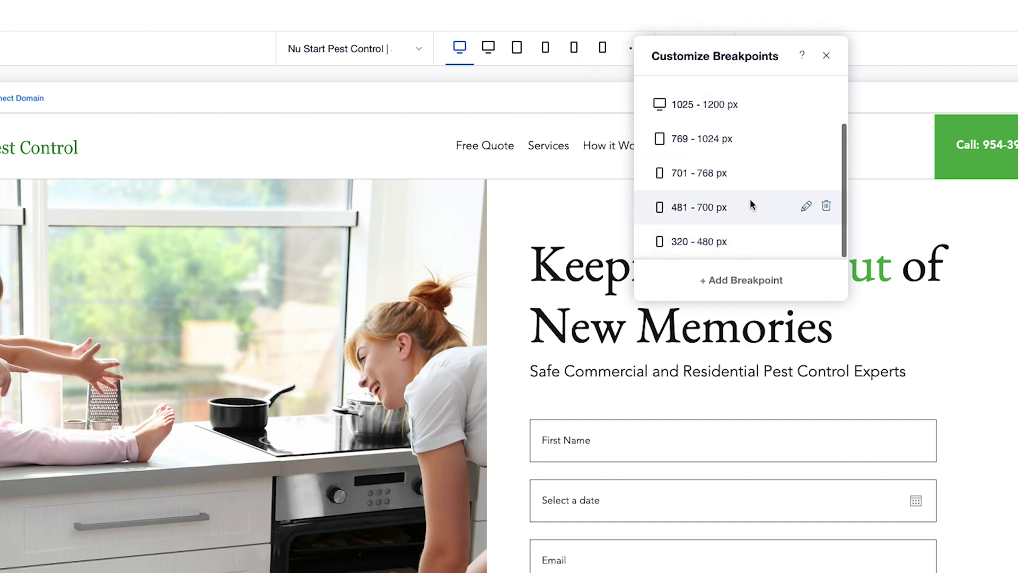
{"action": "left_click", "coordinate": [831, 208]}
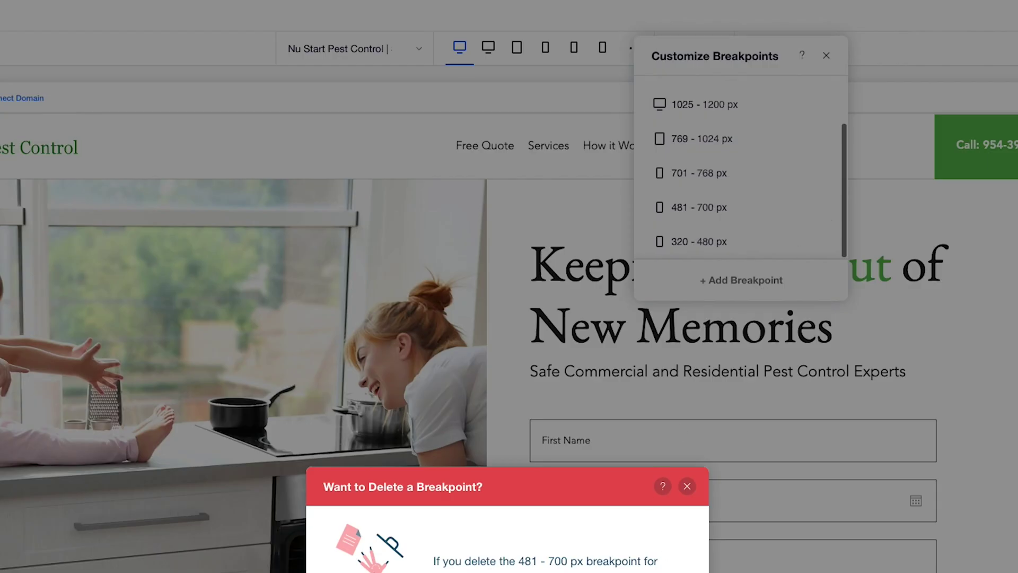
{"action": "left_click", "coordinate": [767, 567]}
{"action": "left_click", "coordinate": [827, 55]}
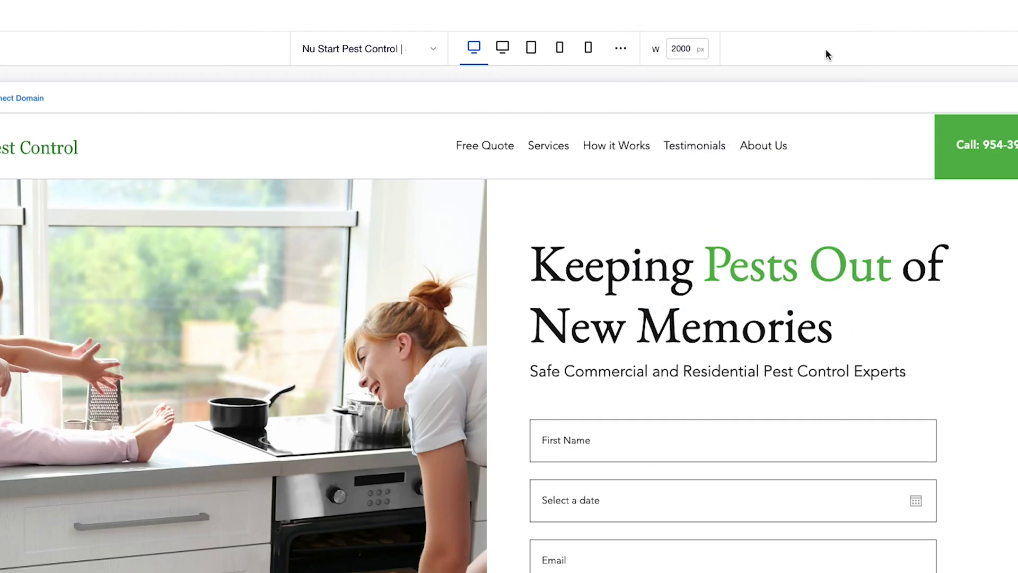
Preview the page at the 1025–1200, 769–1024 and 481–768 px breakpoints, then return to desktop.
{"action": "left_click", "coordinate": [506, 49]}
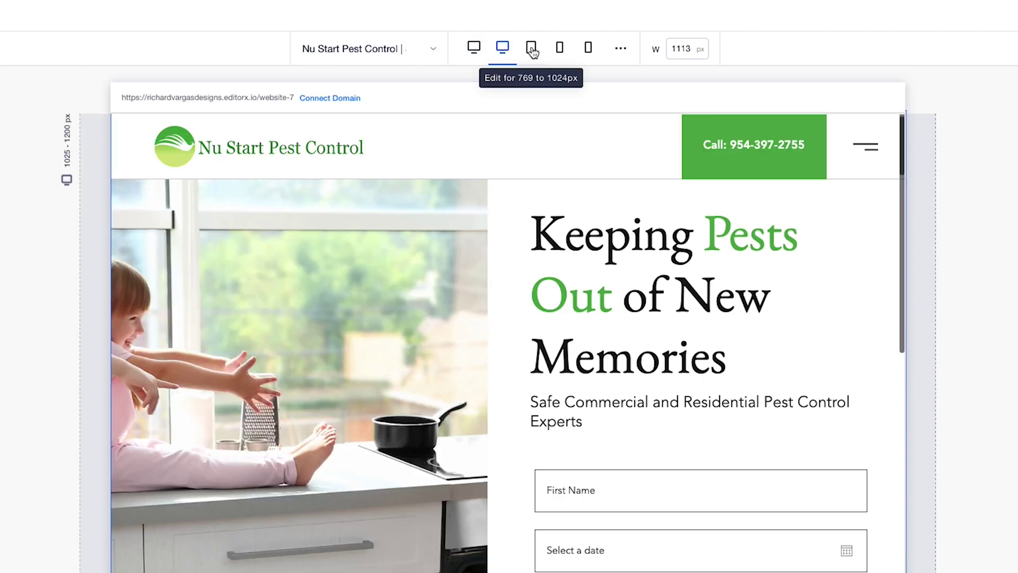
{"action": "left_click", "coordinate": [532, 51]}
{"action": "left_click", "coordinate": [560, 48]}
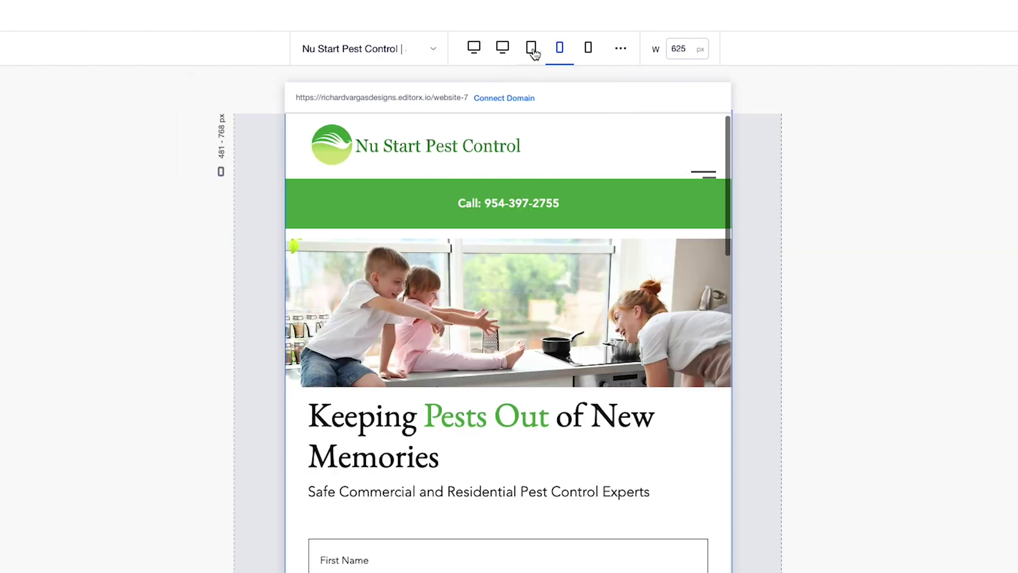
{"action": "left_click", "coordinate": [532, 49]}
{"action": "left_click", "coordinate": [503, 46]}
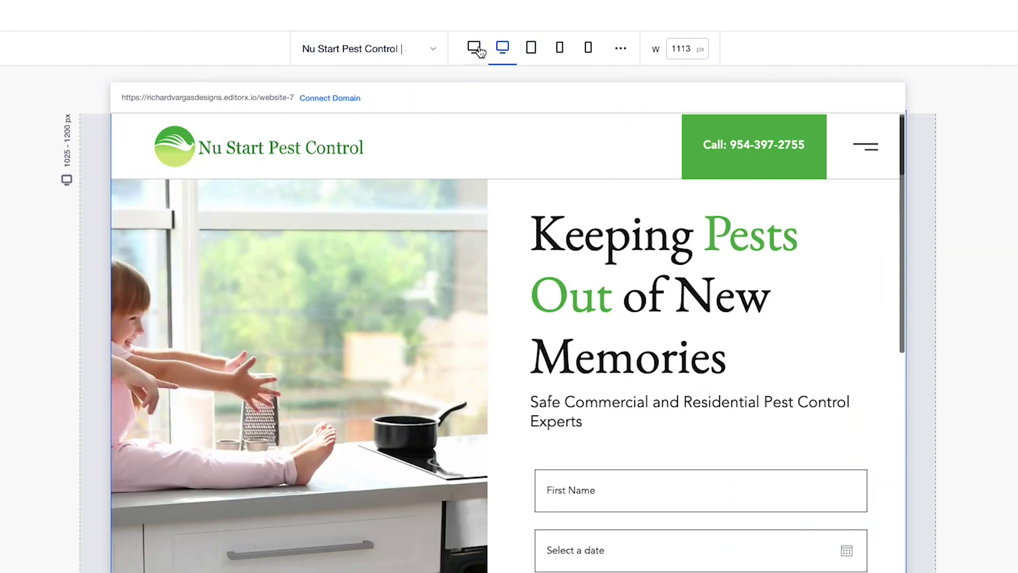
{"action": "left_click", "coordinate": [479, 50]}
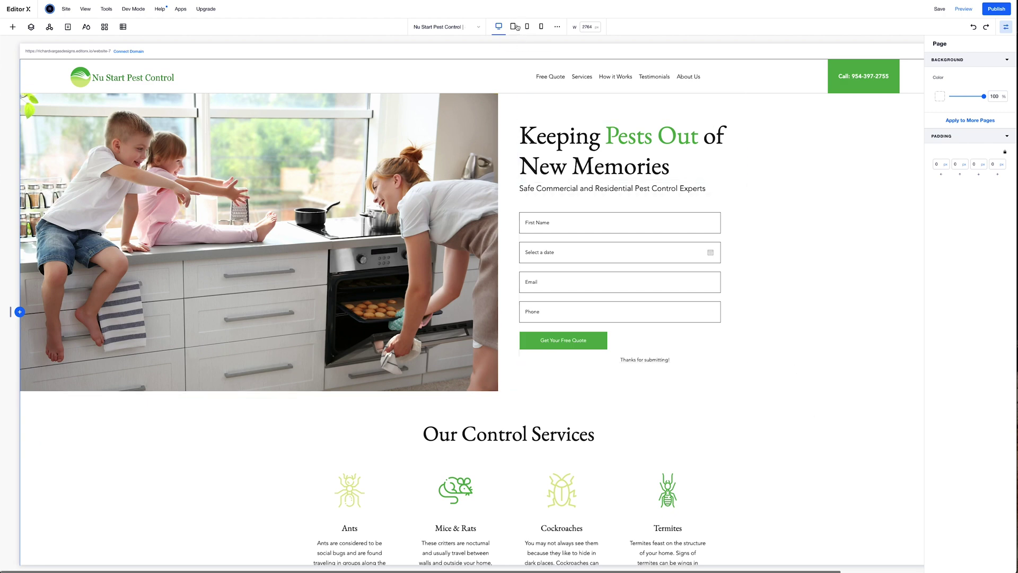
{"action": "scroll", "coordinate": [692, 303], "scroll_direction": "down", "scroll_amount": 8}
{"action": "scroll", "coordinate": [692, 302], "scroll_direction": "down", "scroll_amount": 1}
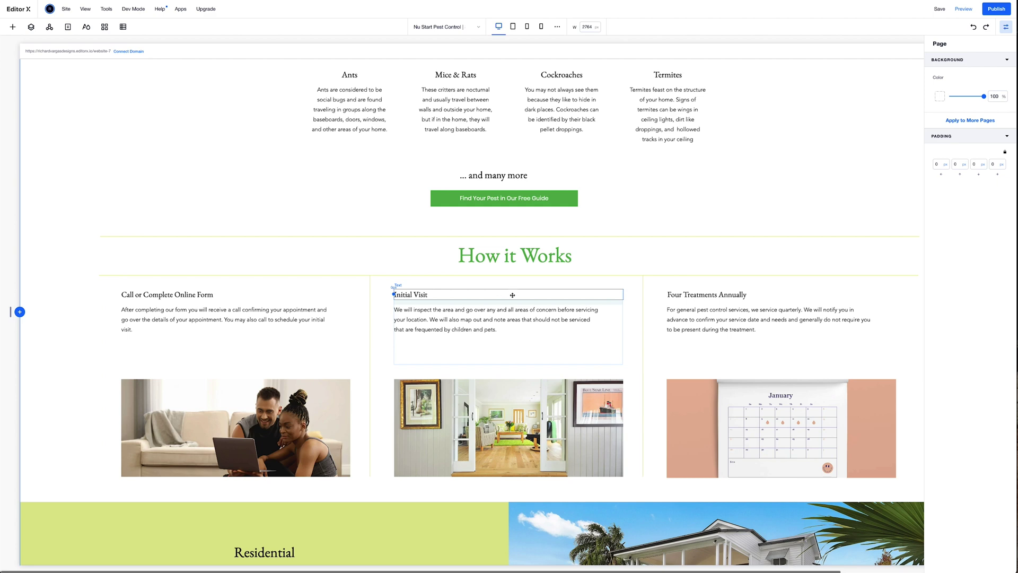
Compare the page at tablet, mobile and narrowest phone widths, ending on the tablet layout.
{"action": "left_click", "coordinate": [513, 26]}
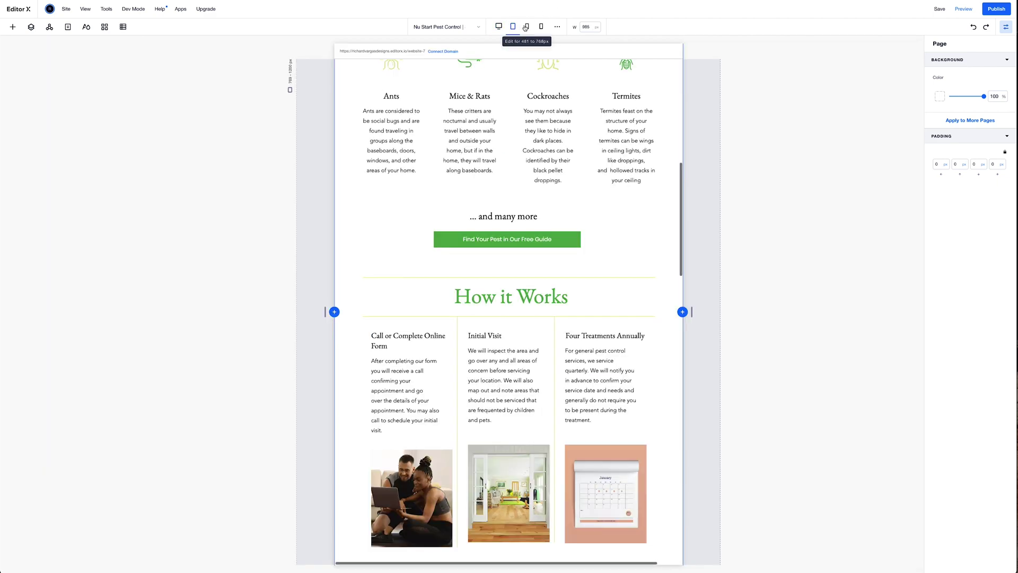
{"action": "scroll", "coordinate": [568, 195], "scroll_direction": "down", "scroll_amount": 2}
{"action": "left_click", "coordinate": [527, 26]}
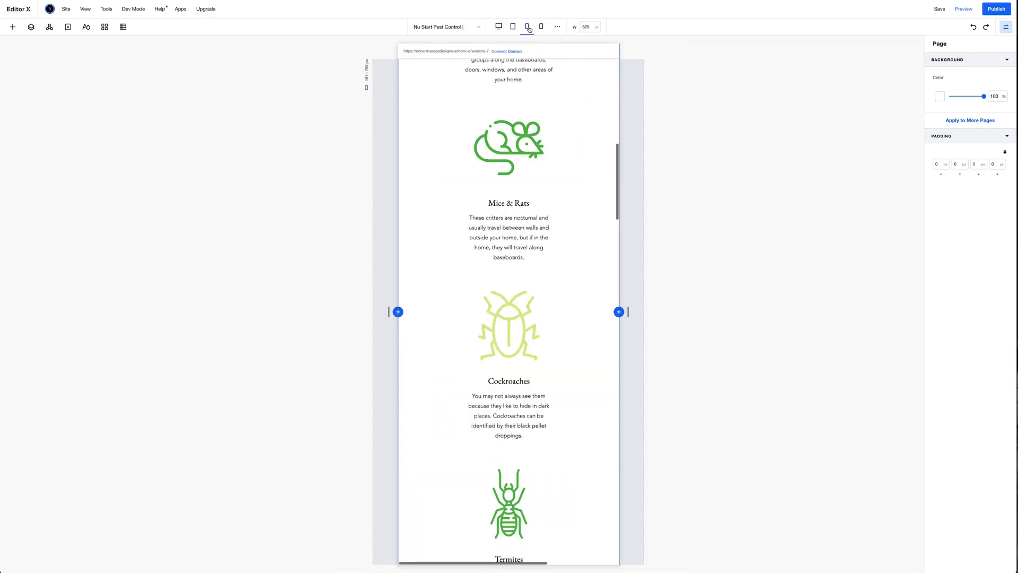
{"action": "scroll", "coordinate": [543, 185], "scroll_direction": "down", "scroll_amount": 5}
{"action": "scroll", "coordinate": [542, 186], "scroll_direction": "down", "scroll_amount": 4}
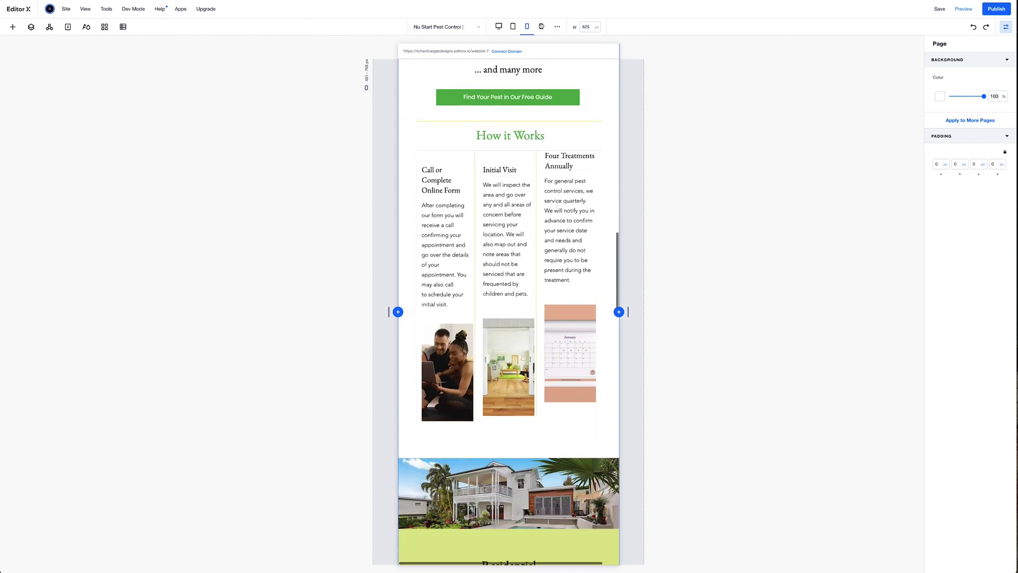
{"action": "left_click", "coordinate": [541, 27]}
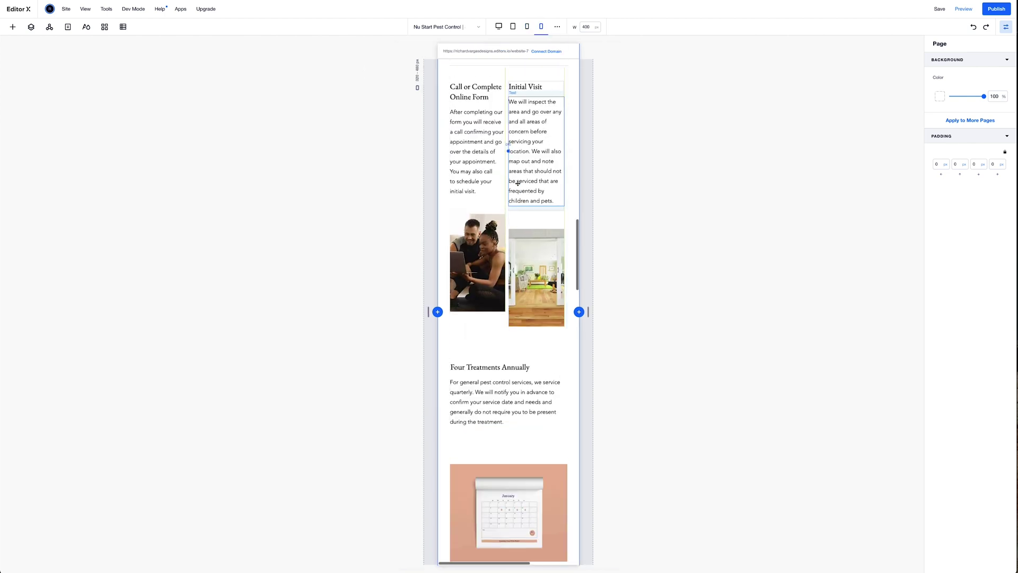
{"action": "left_click", "coordinate": [514, 26]}
{"action": "scroll", "coordinate": [548, 194], "scroll_direction": "up", "scroll_amount": 5}
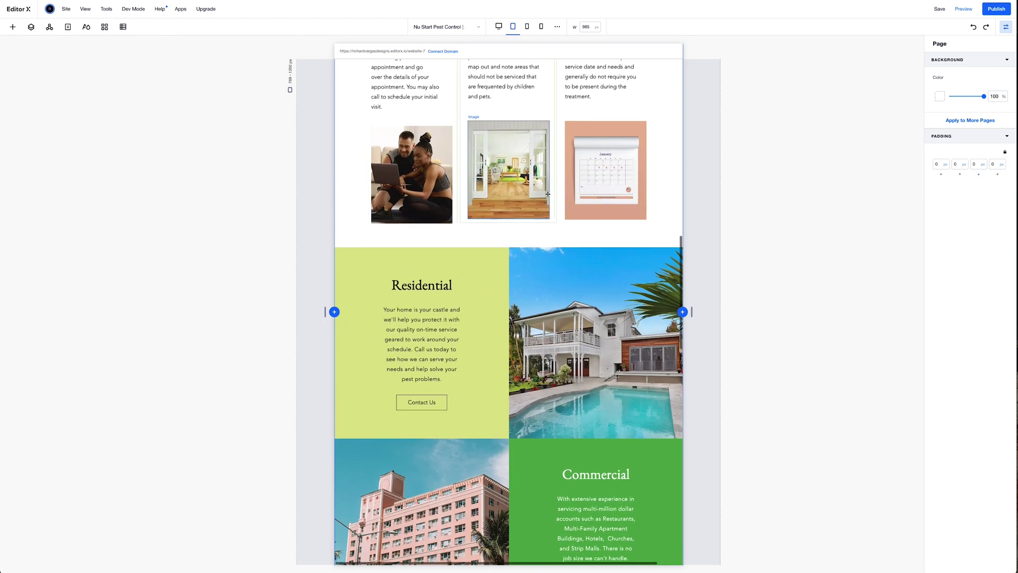
{"action": "scroll", "coordinate": [548, 194], "scroll_direction": "up", "scroll_amount": 5}
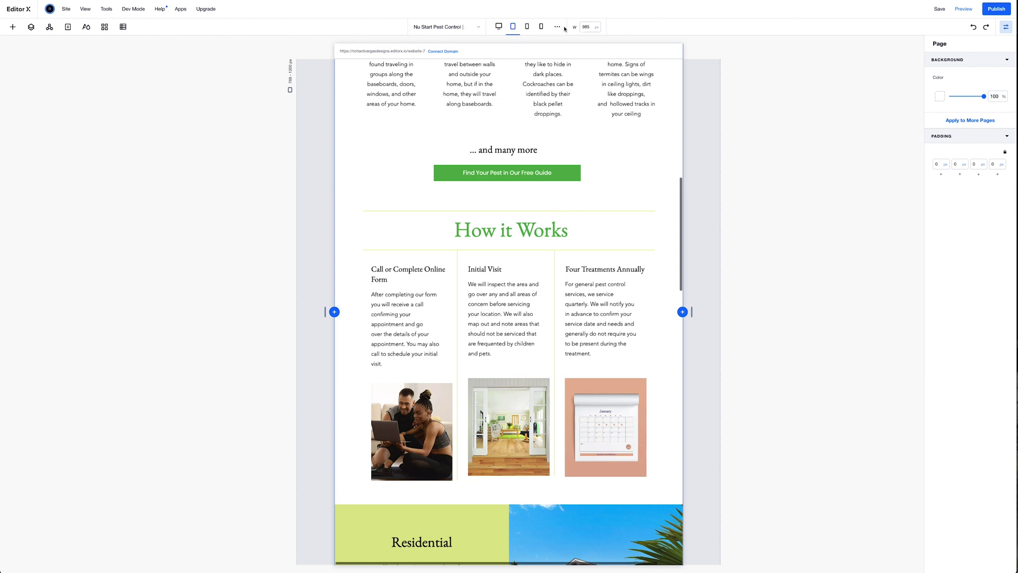
{"action": "left_click", "coordinate": [558, 27]}
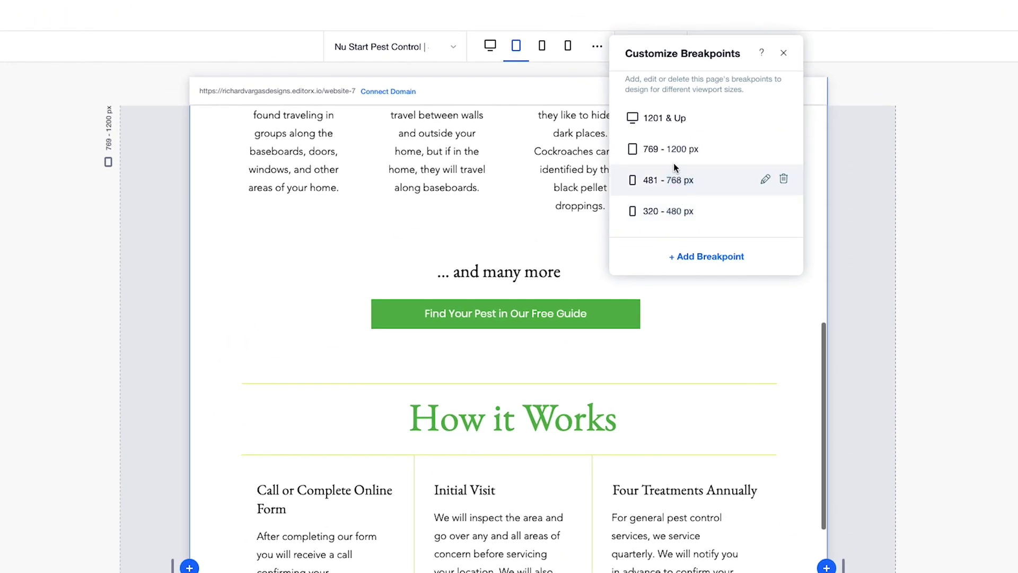
Add a 1024 px breakpoint so the tablet range splits into 1025–1200 and 769–1024 px.
{"action": "left_click", "coordinate": [699, 257]}
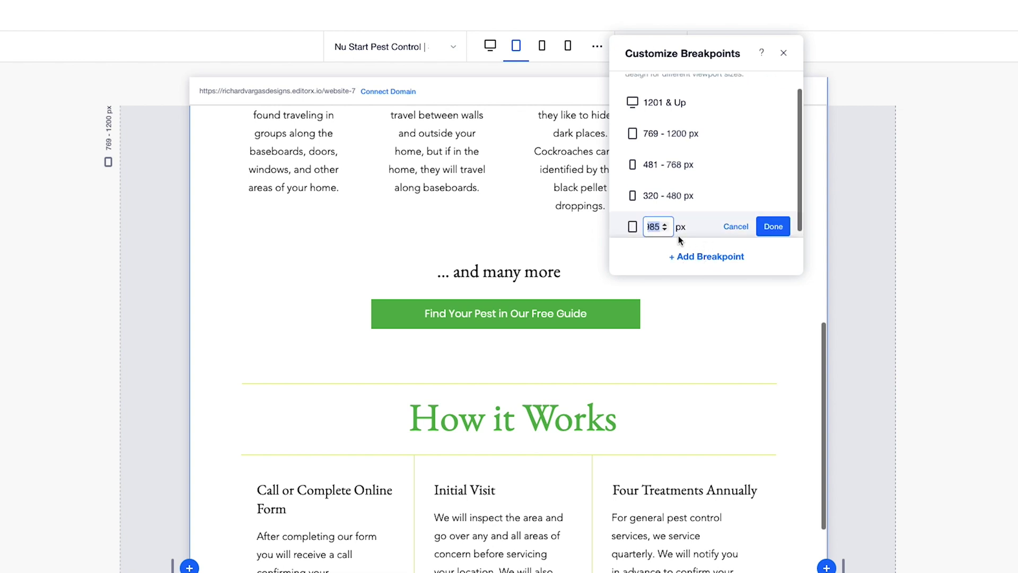
{"action": "type", "text": "1024"}
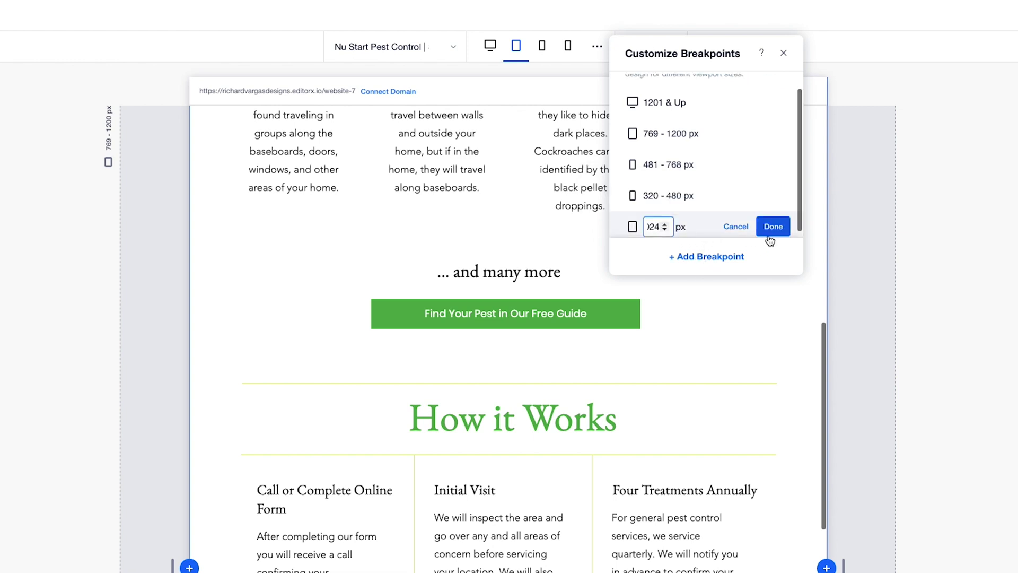
{"action": "left_click", "coordinate": [773, 227]}
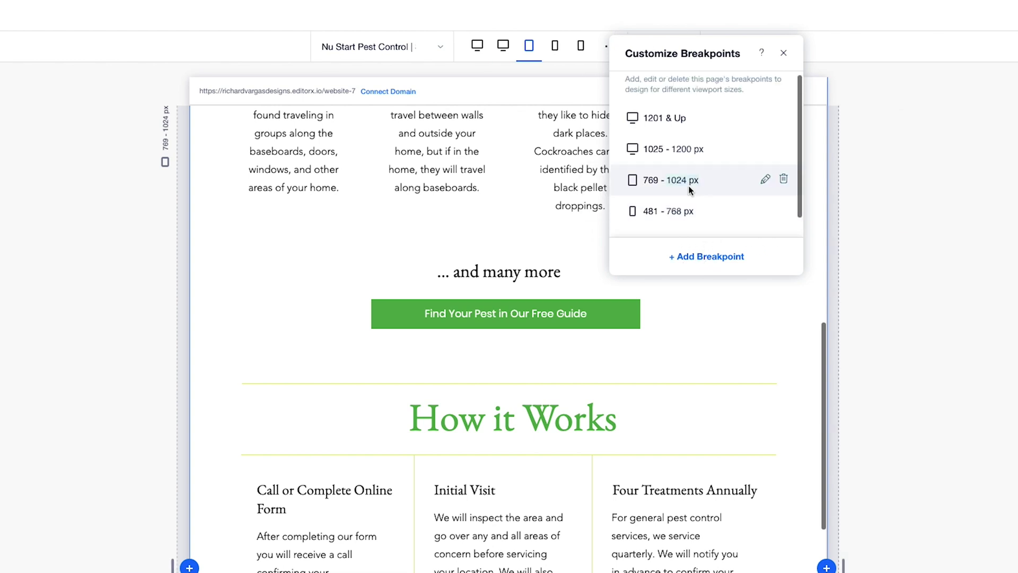
{"action": "mouse_move", "coordinate": [667, 182]}
{"action": "left_mouse_down"}
{"action": "mouse_move", "coordinate": [695, 186]}
{"action": "mouse_move", "coordinate": [684, 189]}
{"action": "left_mouse_up"}
{"action": "left_click", "coordinate": [650, 183]}
{"action": "left_click", "coordinate": [785, 55]}
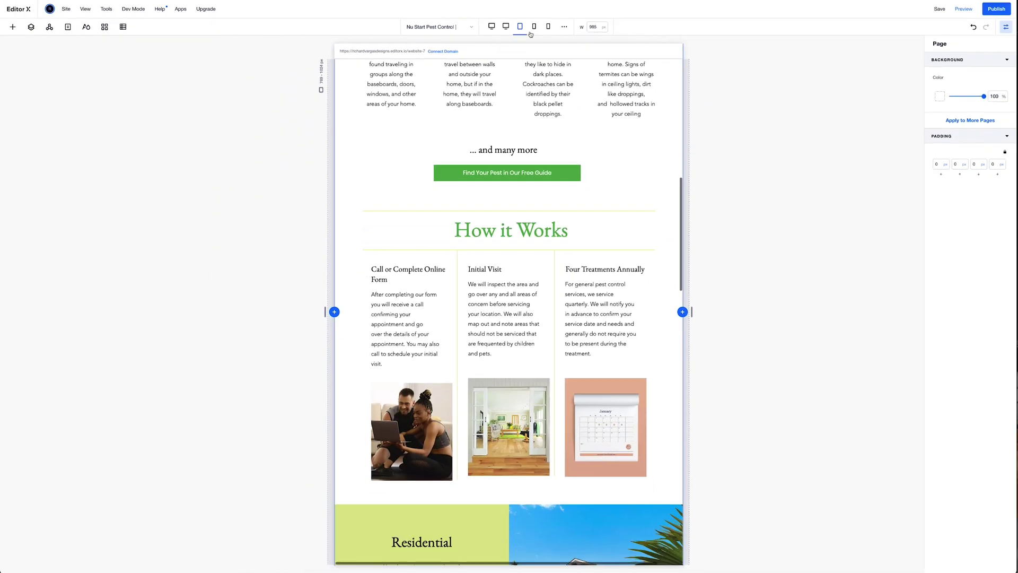
{"action": "left_click", "coordinate": [393, 254]}
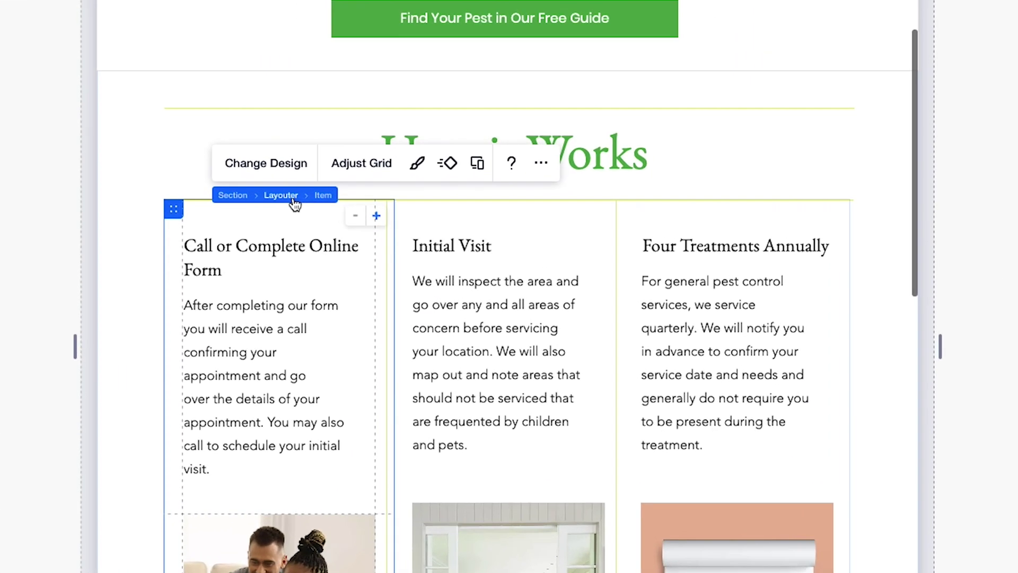
Switch the How it Works layouter to the Rows display type so each step fills a row.
{"action": "left_click", "coordinate": [293, 197]}
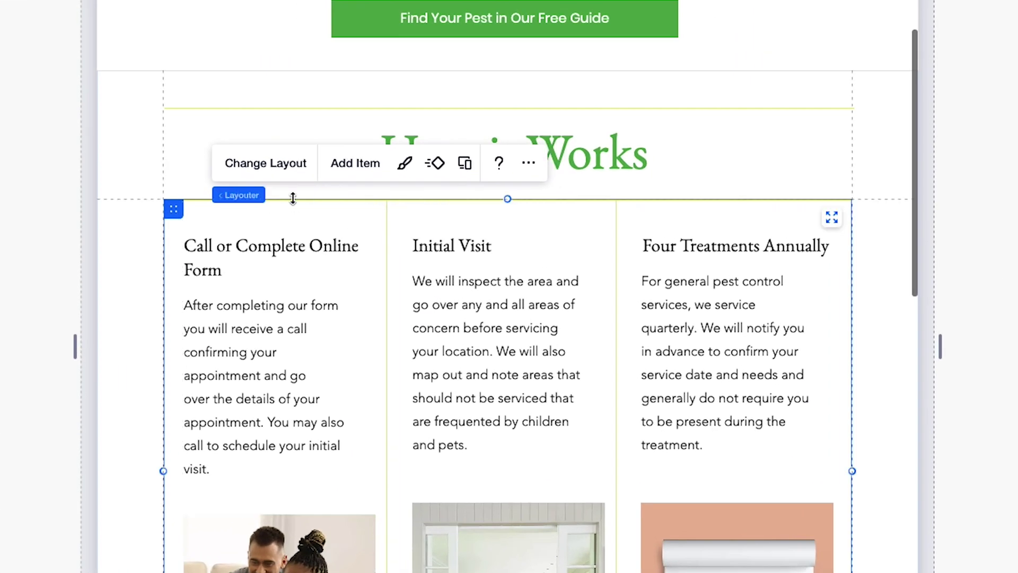
{"action": "left_click", "coordinate": [290, 171]}
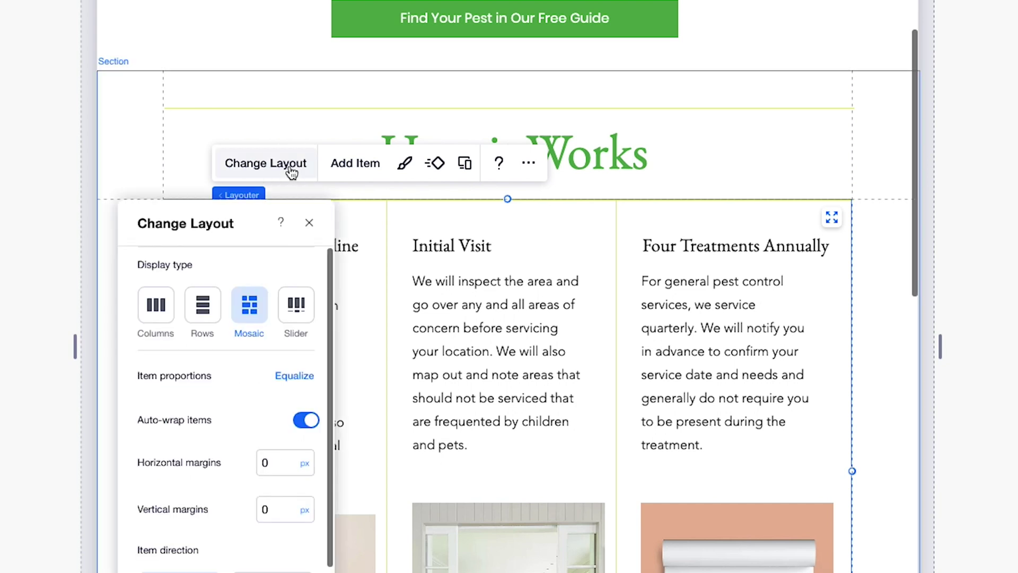
{"action": "left_click", "coordinate": [210, 313]}
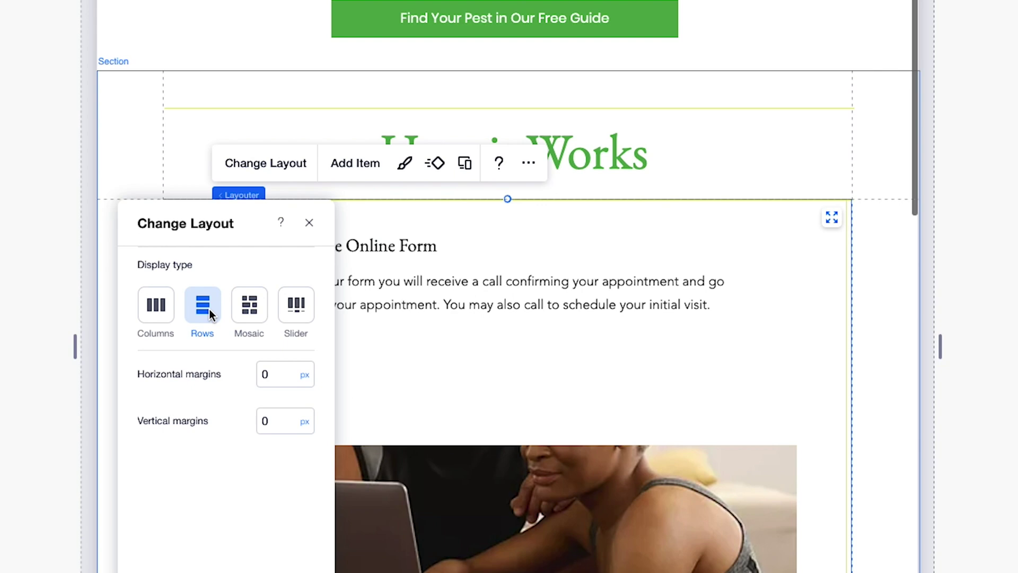
{"action": "left_click", "coordinate": [310, 225]}
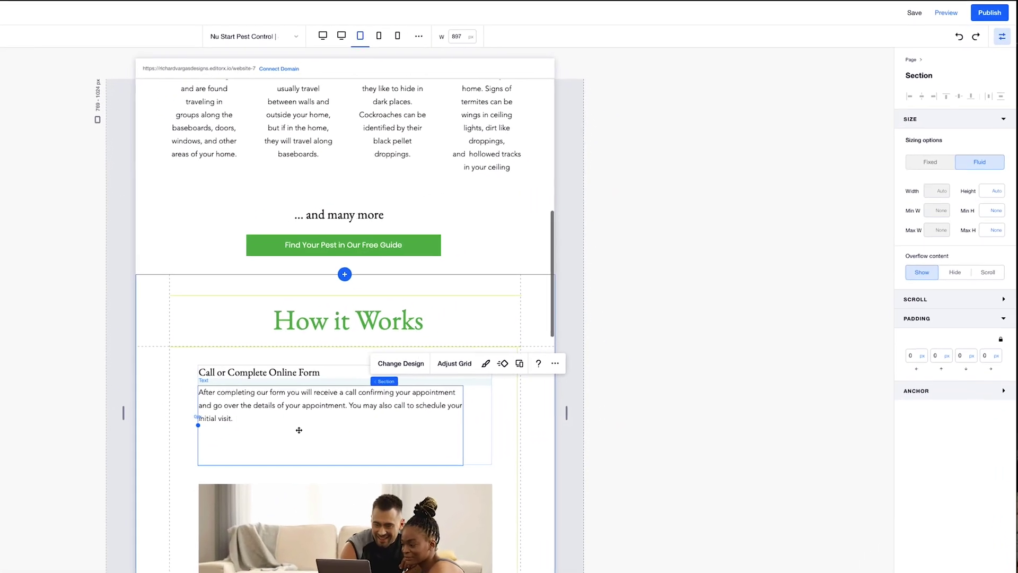
Clear the first step text's minimum height and set its stack's bottom margin to 20 px.
{"action": "left_click", "coordinate": [300, 430]}
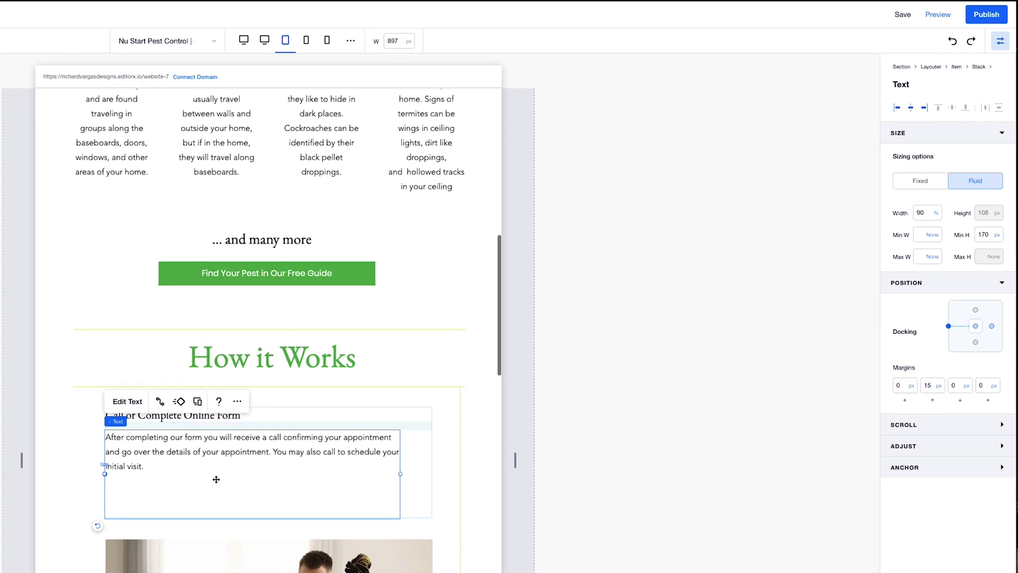
{"action": "left_click", "coordinate": [985, 237]}
{"action": "type", "text": "0"}
{"action": "key", "text": "BackSpace"}
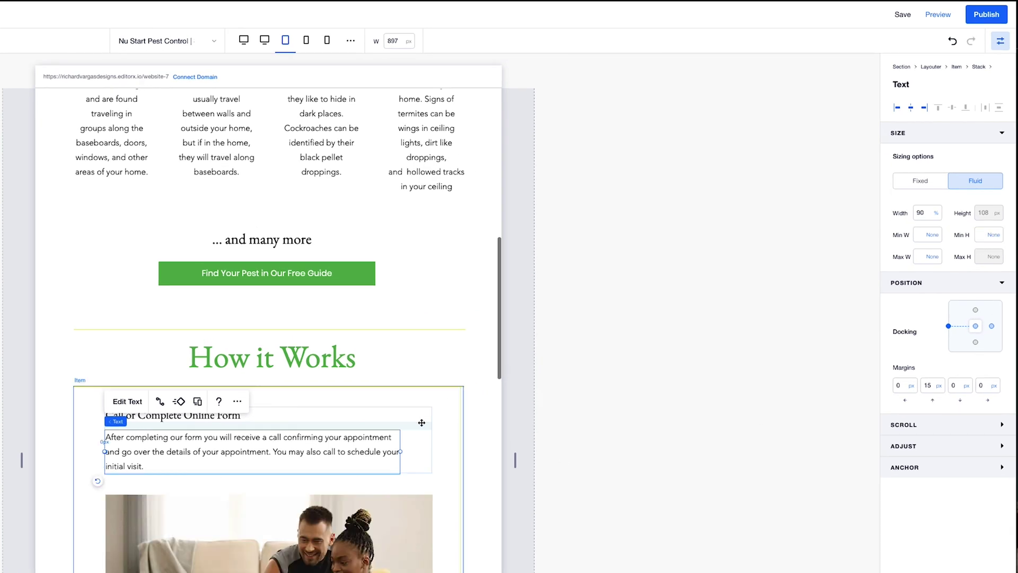
{"action": "left_click", "coordinate": [415, 466]}
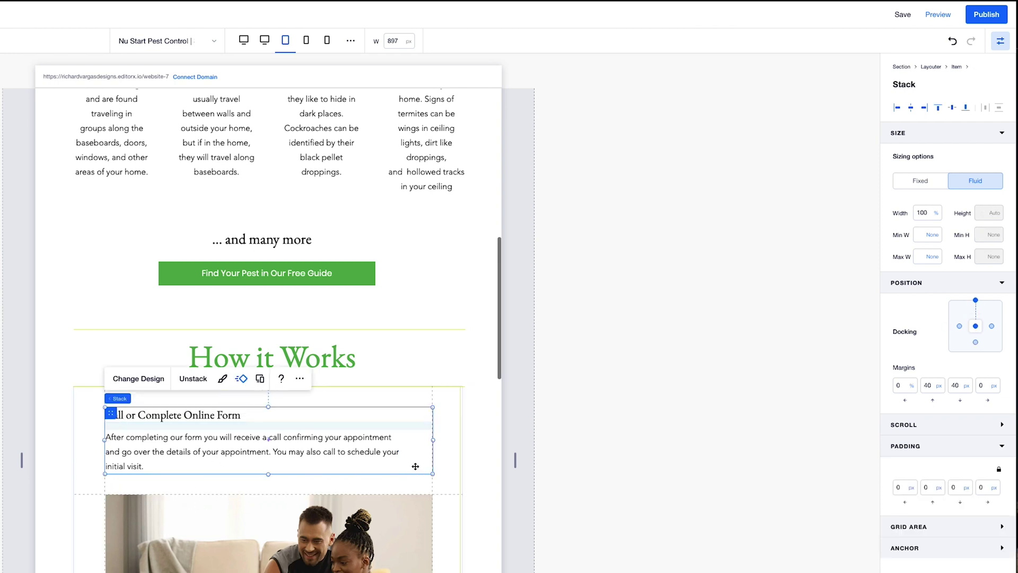
{"action": "left_click", "coordinate": [958, 388]}
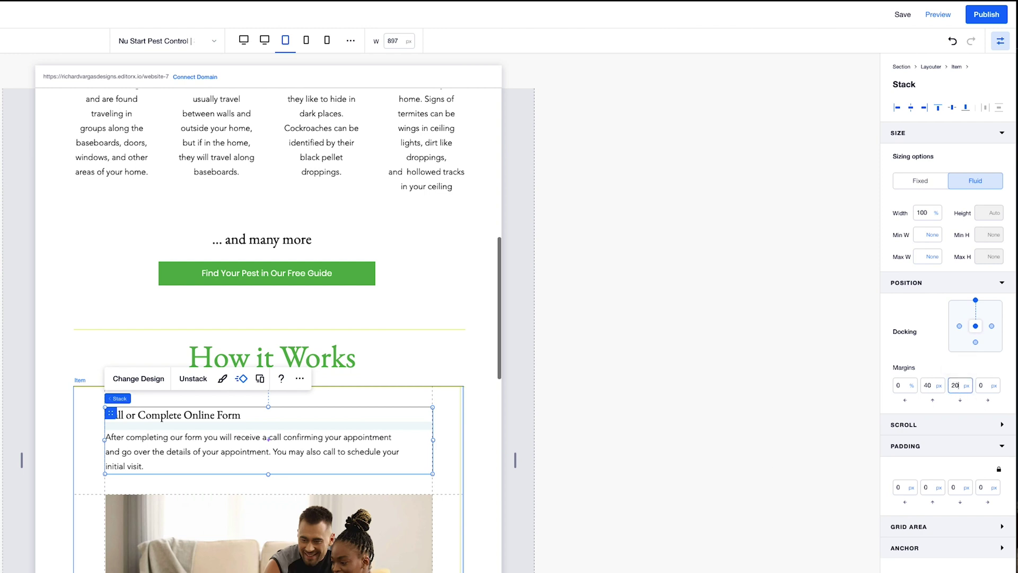
{"action": "type", "text": "20"}
{"action": "key", "text": "Return"}
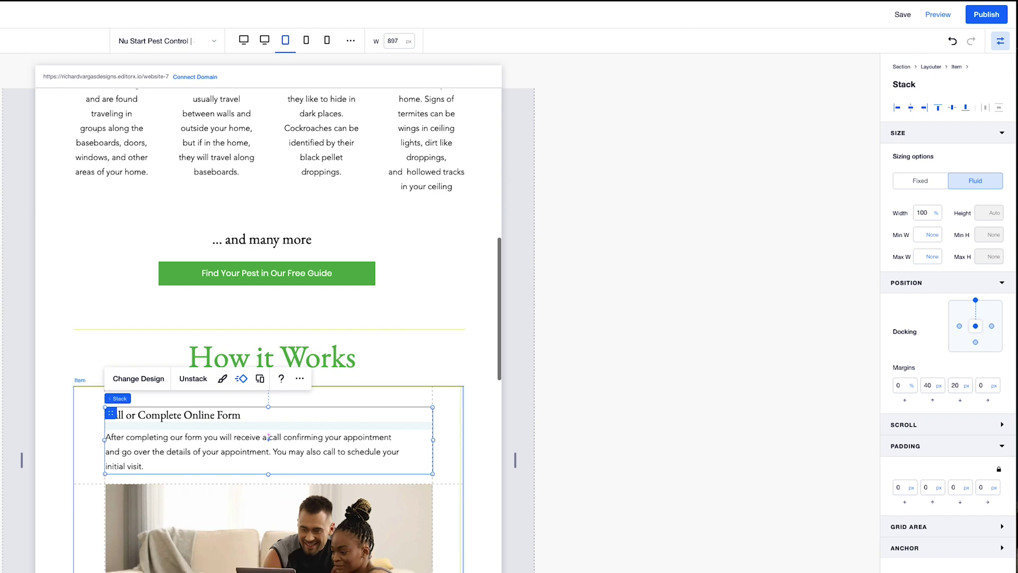
Try 40 px bottom padding on the first step item, then undo it.
{"action": "left_click", "coordinate": [269, 437]}
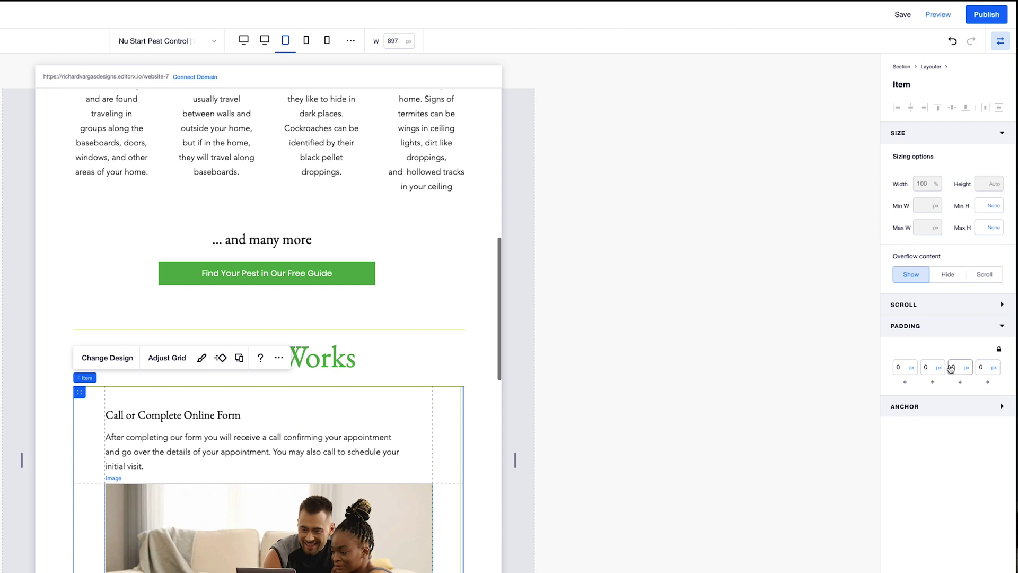
{"action": "double_click", "coordinate": [958, 367]}
{"action": "key", "text": "Return"}
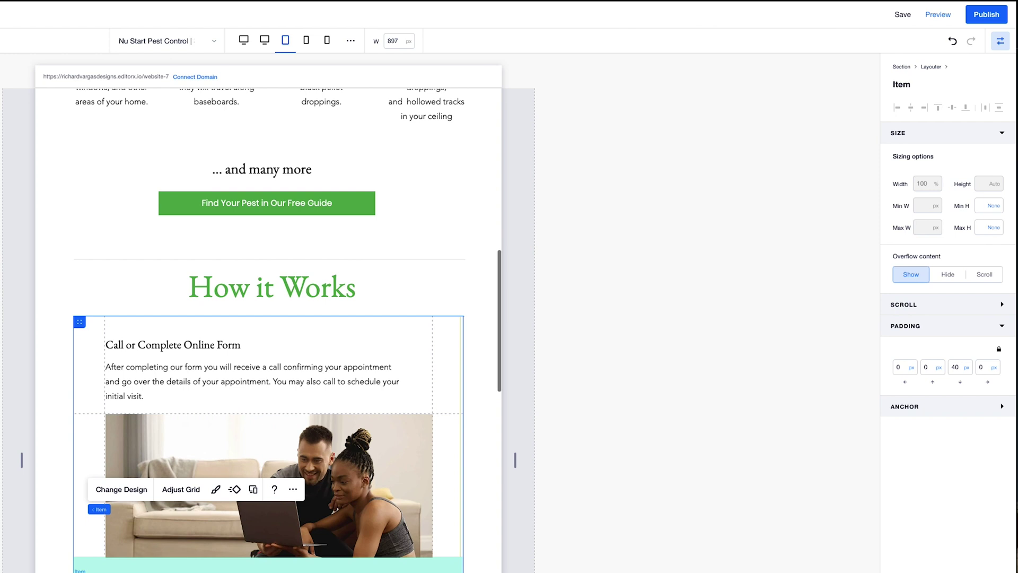
{"action": "key", "text": "ctrl+z"}
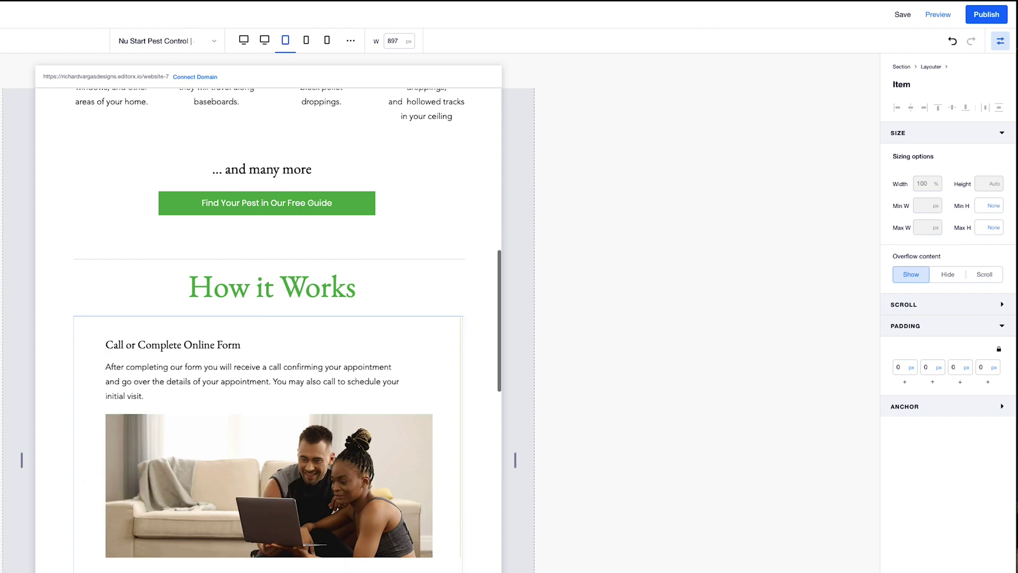
Set the Initial Visit text's minimum height and bottom margin to 0.
{"action": "key", "text": "ctrl+z"}
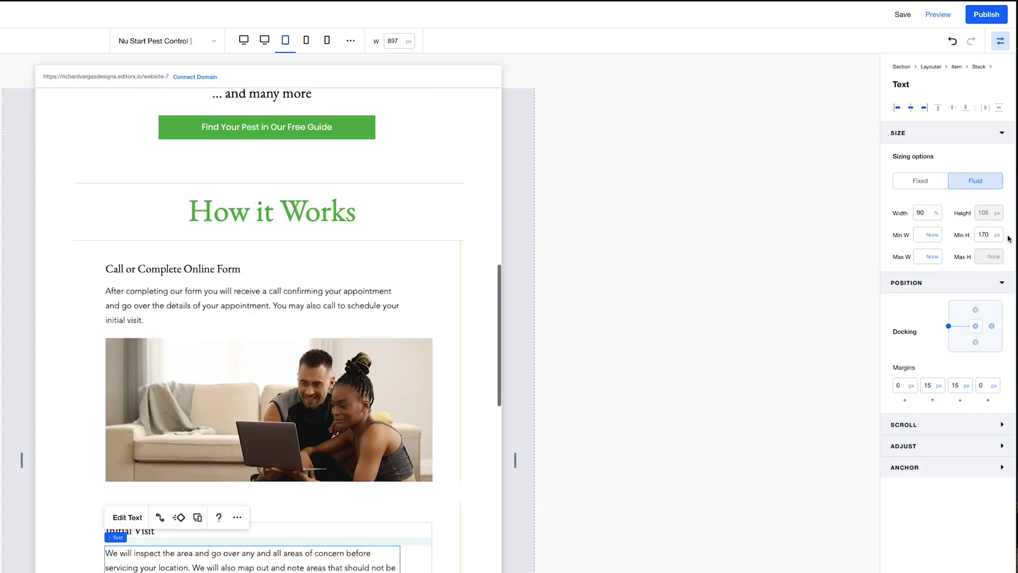
{"action": "left_click", "coordinate": [990, 235]}
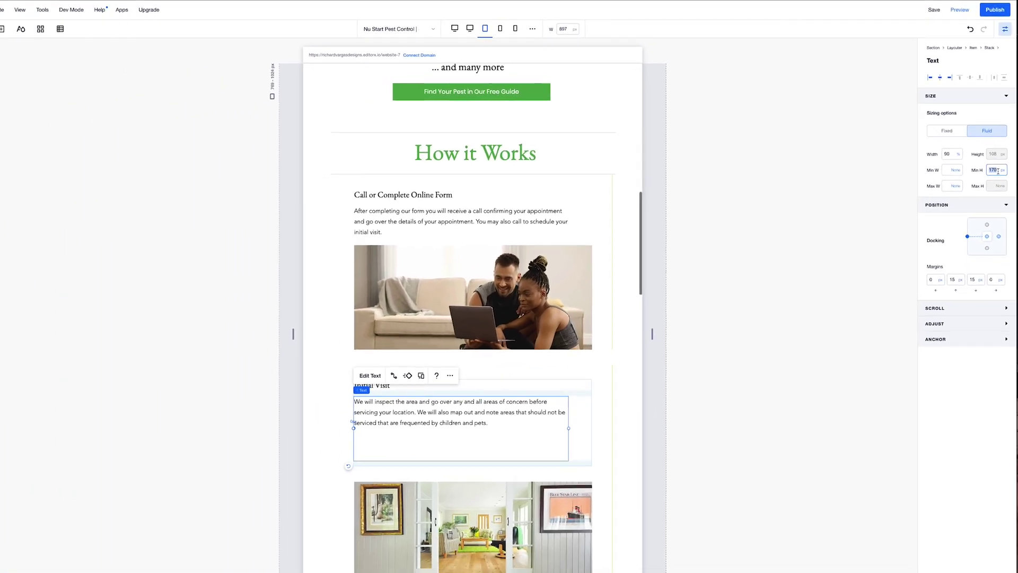
{"action": "type", "text": "0"}
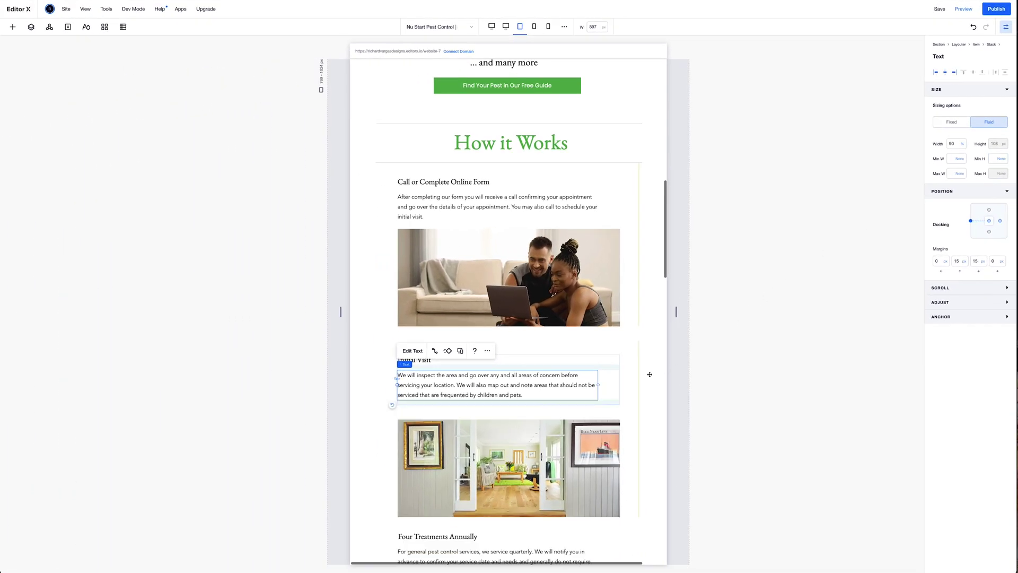
{"action": "left_click", "coordinate": [977, 259]}
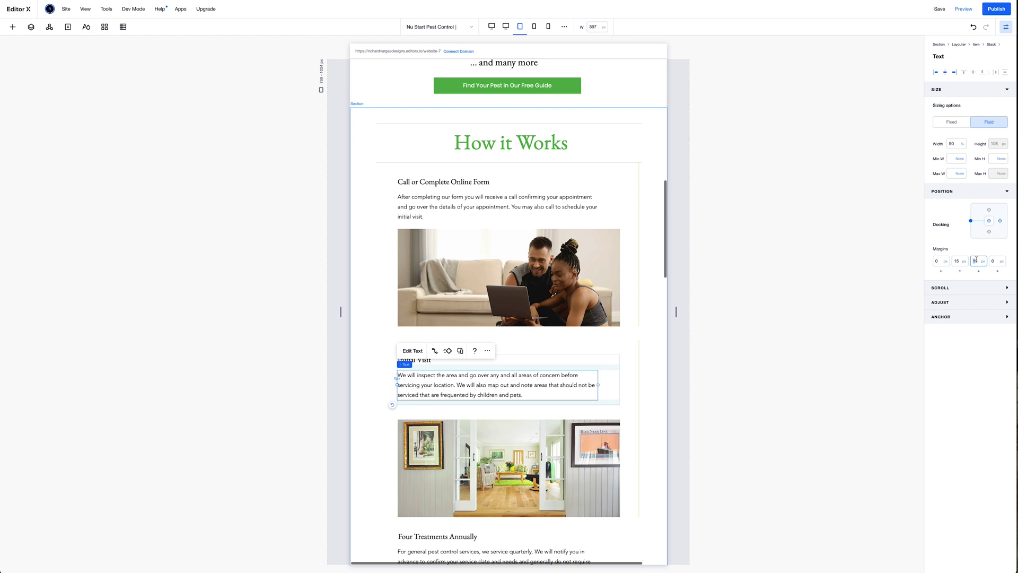
{"action": "type", "text": "0"}
{"action": "key", "text": "Return"}
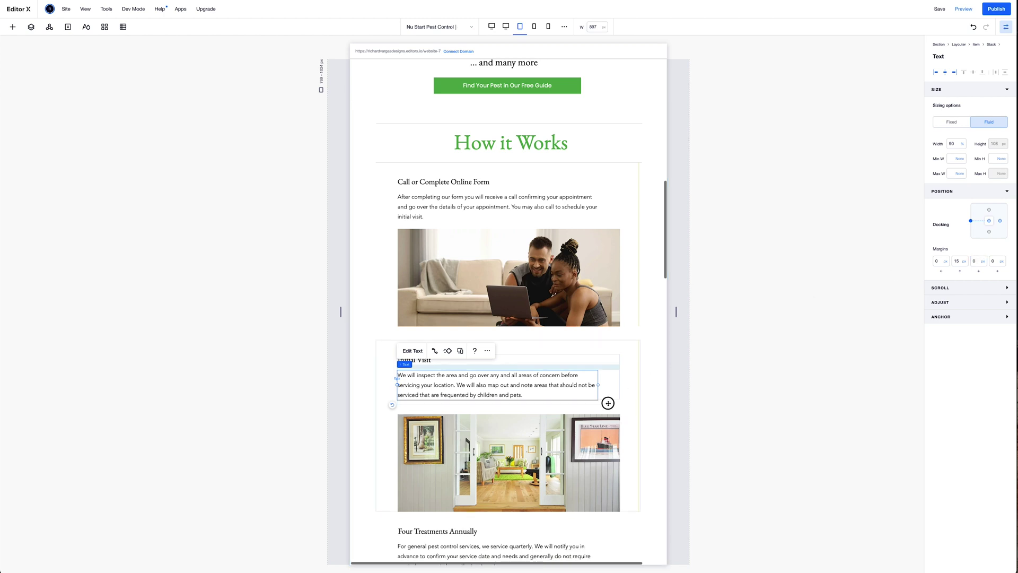
Give the Initial Visit stack a 20 px bottom margin and the item 40 px bottom padding.
{"action": "left_click", "coordinate": [608, 403]}
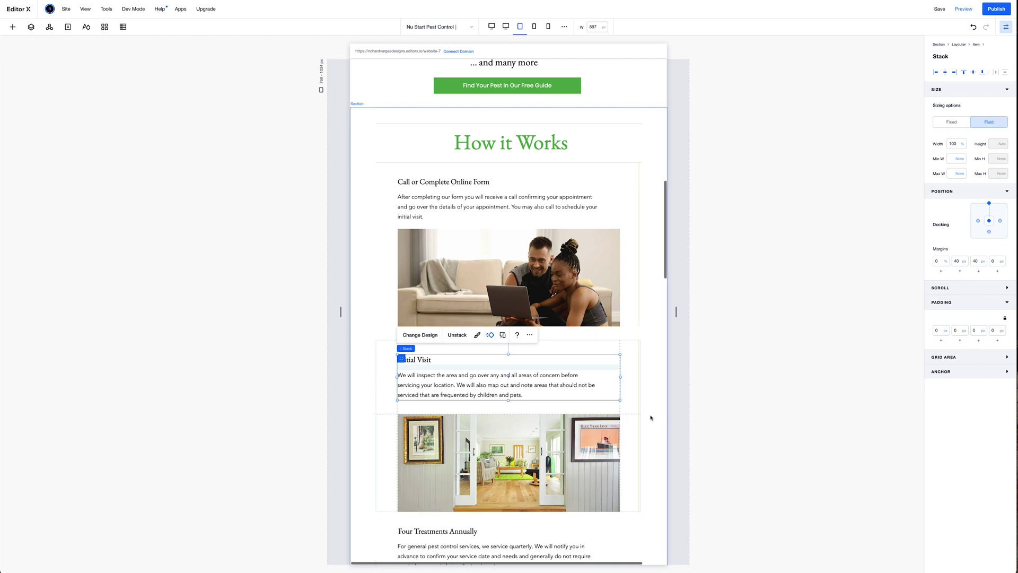
{"action": "left_click", "coordinate": [980, 260]}
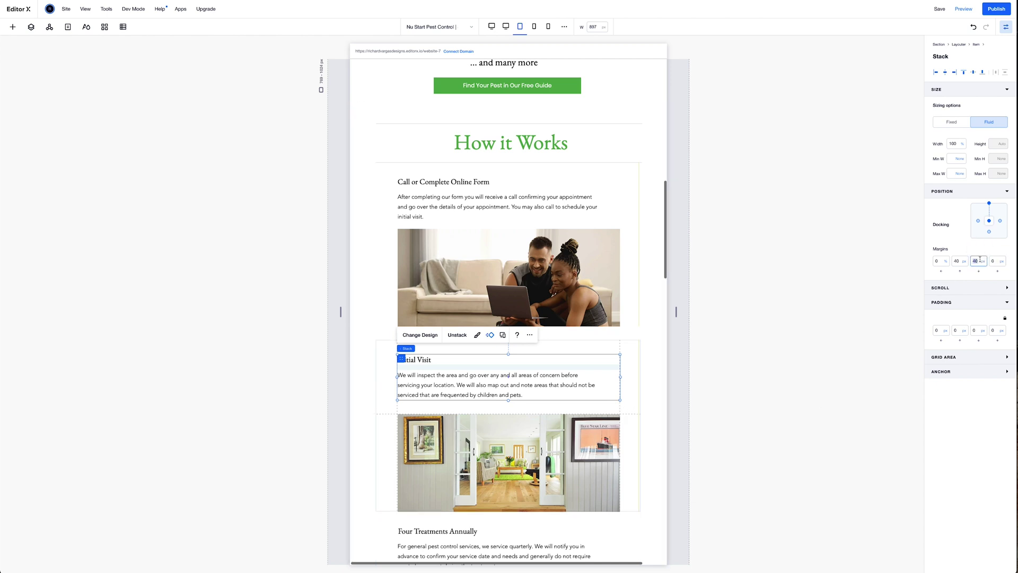
{"action": "type", "text": "20"}
{"action": "key", "text": "Return"}
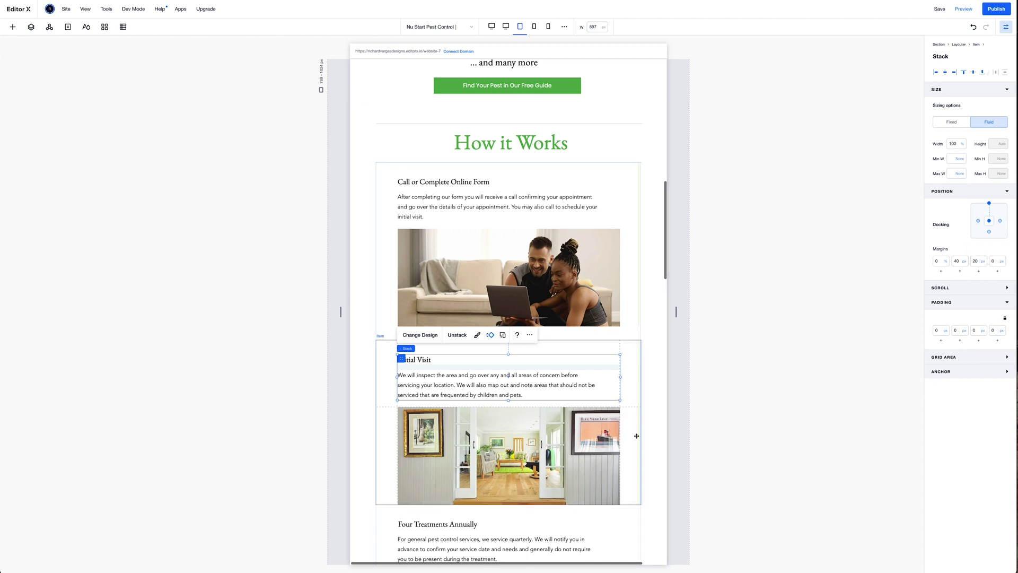
{"action": "left_click", "coordinate": [634, 435]}
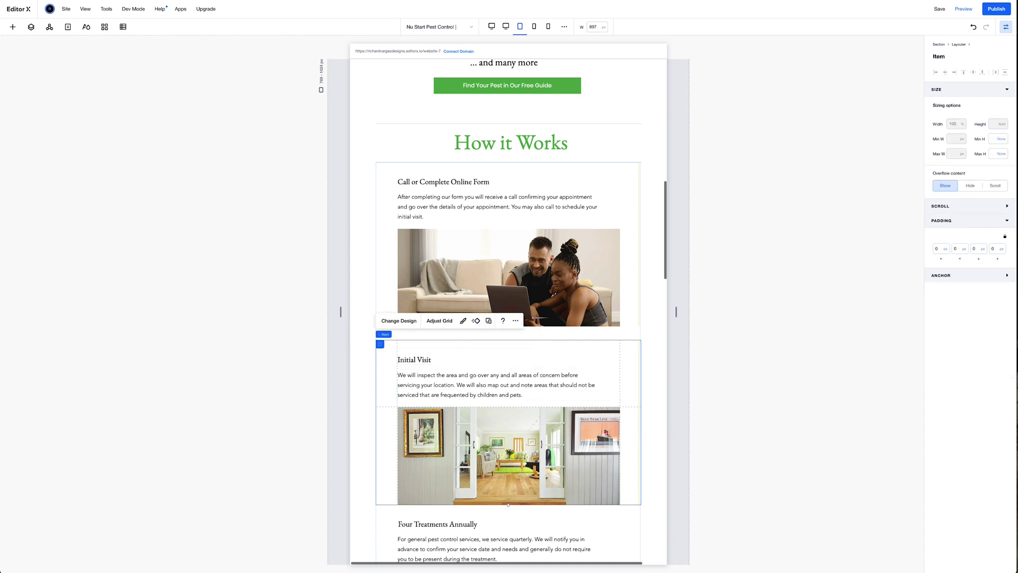
{"action": "left_click", "coordinate": [974, 248]}
{"action": "type", "text": "40"}
{"action": "key", "text": "Return"}
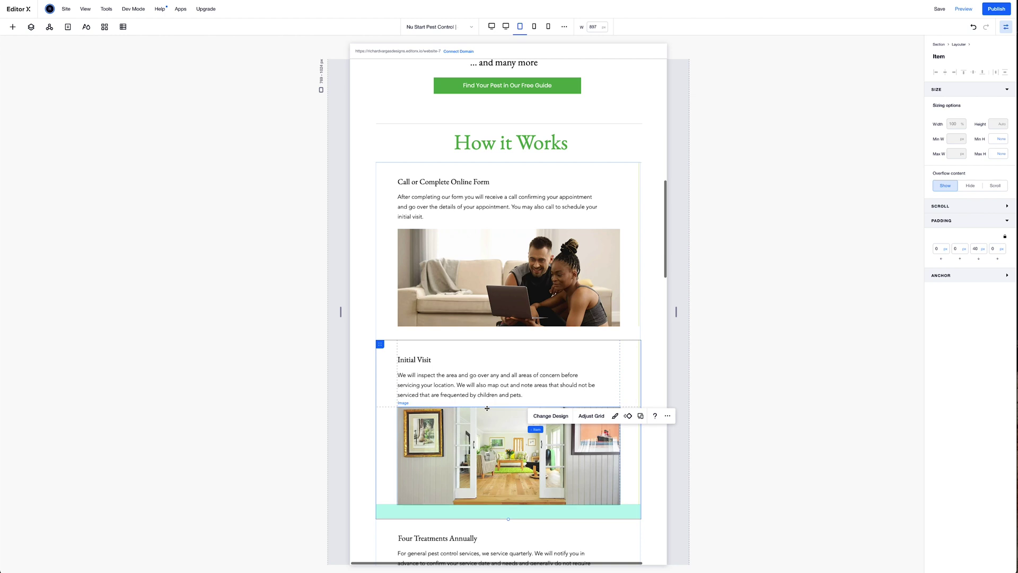
{"action": "scroll", "coordinate": [400, 424], "scroll_direction": "down", "scroll_amount": 3}
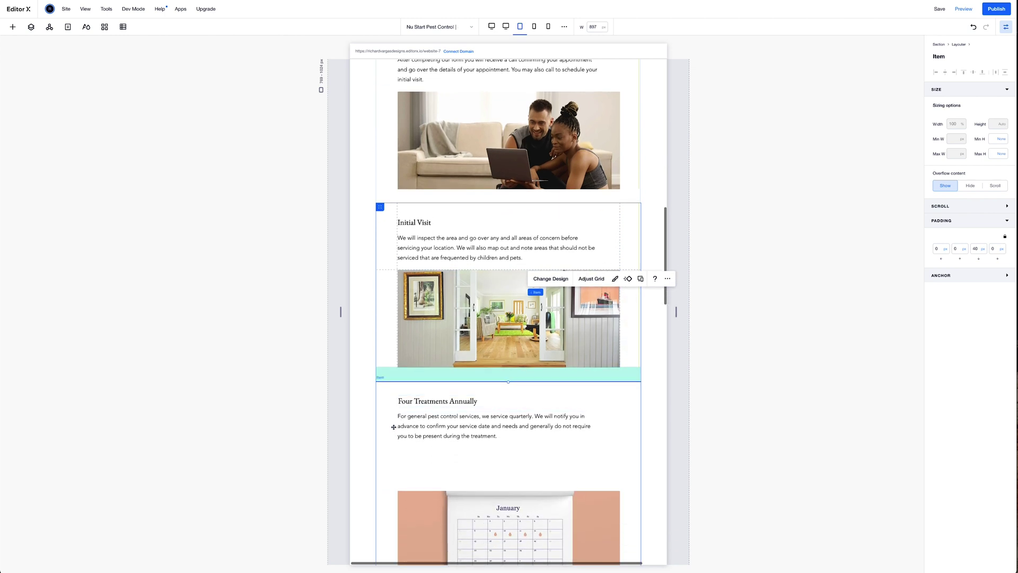
Set the Four Treatments Annually paragraph's margin to 0 and clear its 170 minimum height.
{"action": "left_click", "coordinate": [393, 428]}
{"action": "scroll", "coordinate": [480, 416], "scroll_direction": "down", "scroll_amount": 1}
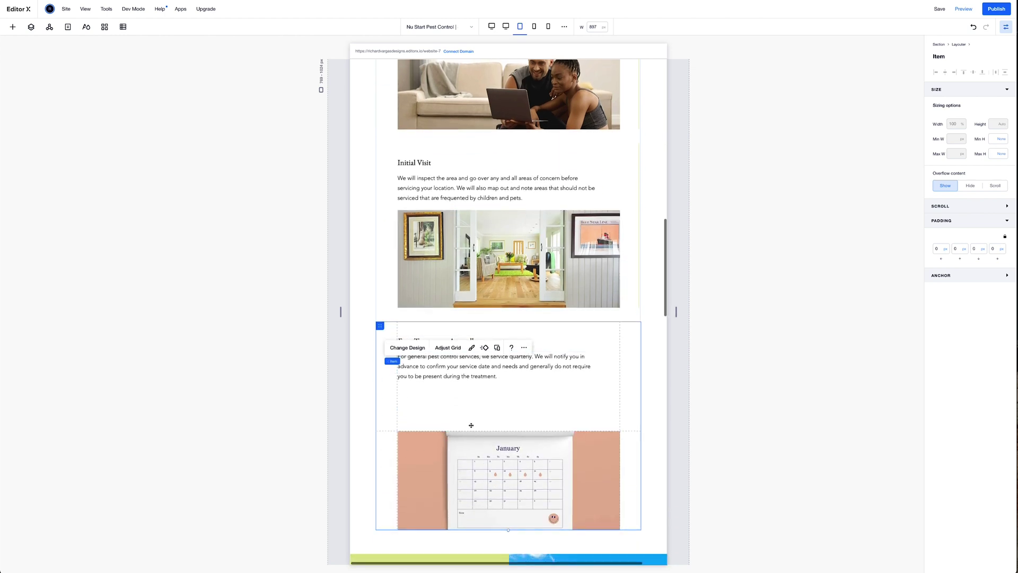
{"action": "left_click", "coordinate": [583, 392]}
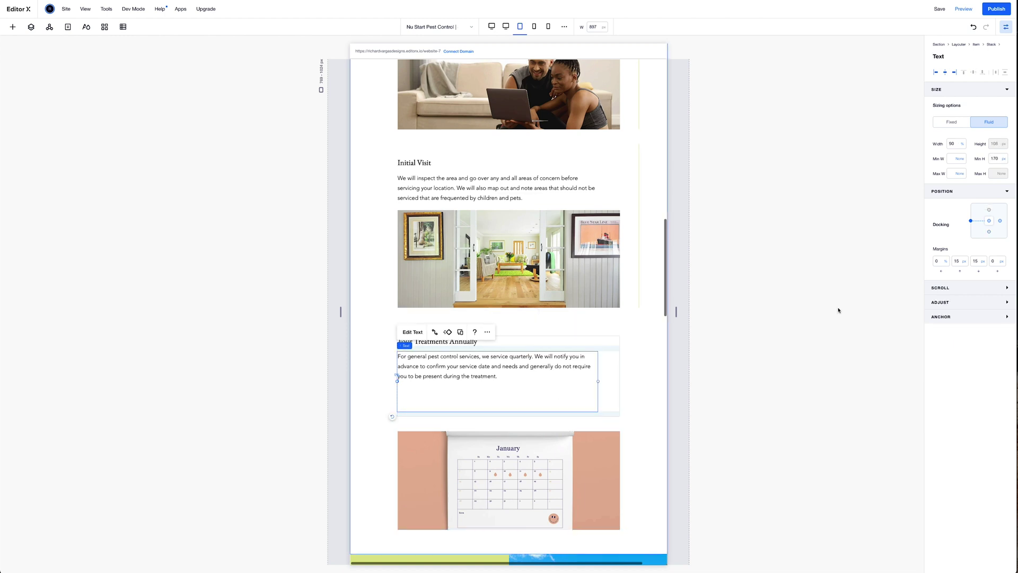
{"action": "left_click", "coordinate": [976, 261]}
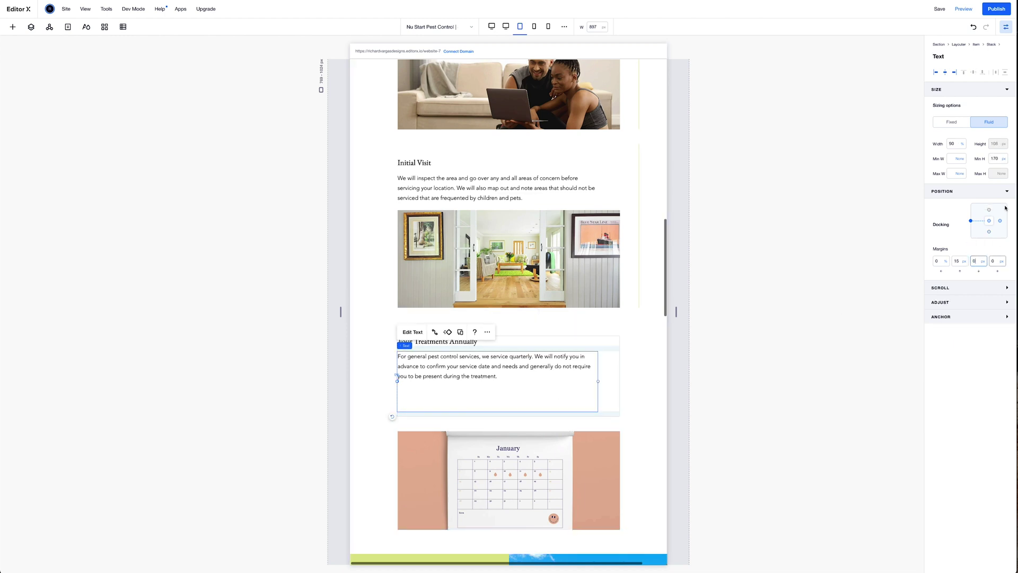
{"action": "type", "text": "0"}
{"action": "left_click", "coordinate": [1000, 159]}
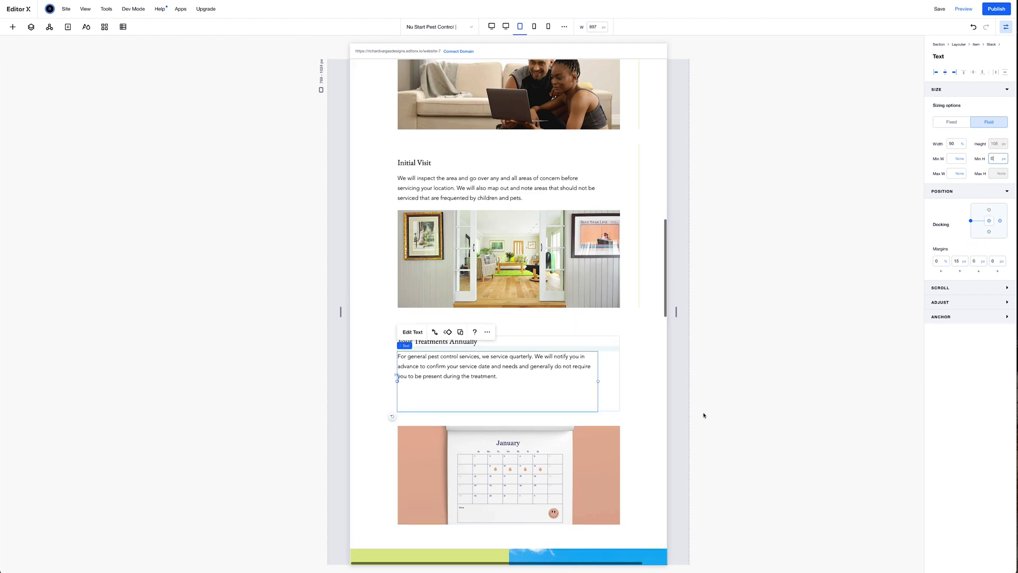
{"action": "left_click", "coordinate": [614, 389]}
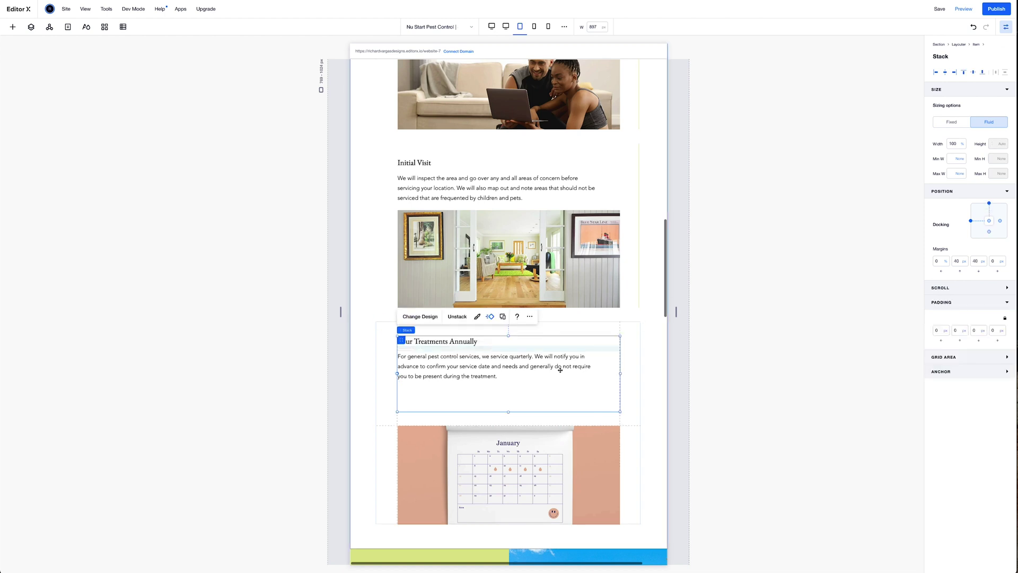
{"action": "left_click", "coordinate": [584, 393]}
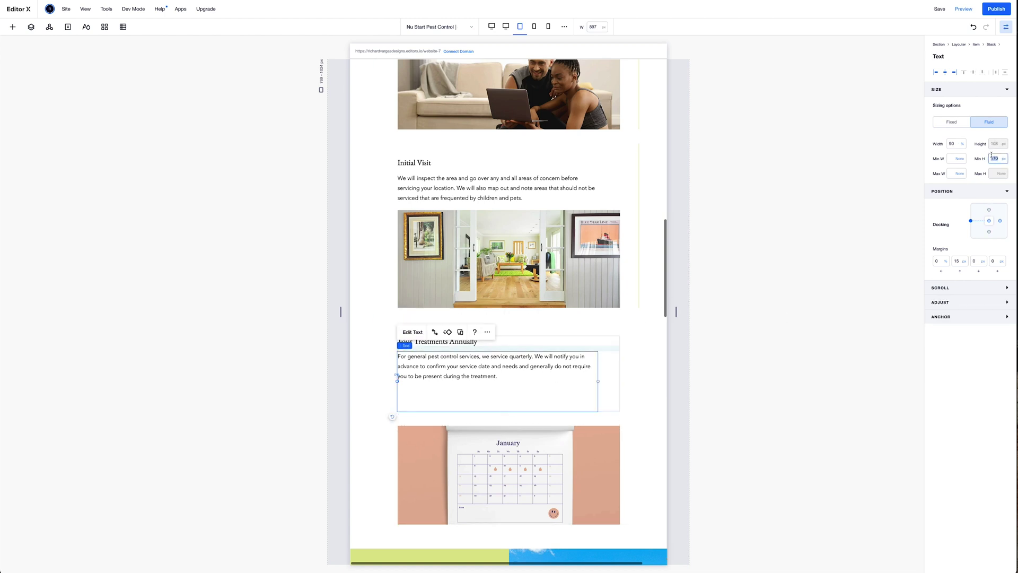
{"action": "key", "text": "BackSpace"}
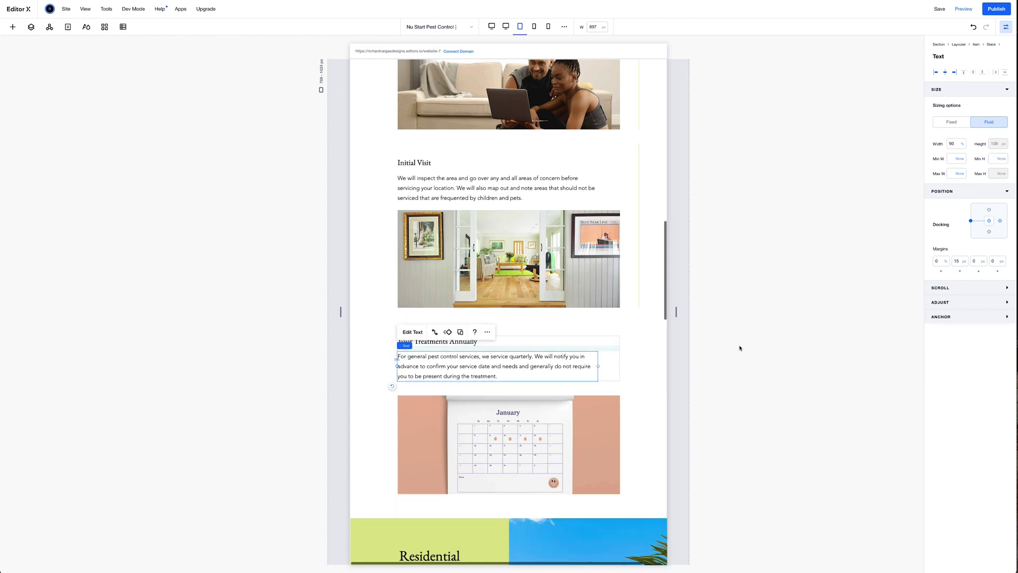
Set the Four Treatments Annually stack margin to 20 and the item's bottom padding to 40 px.
{"action": "left_click", "coordinate": [617, 369]}
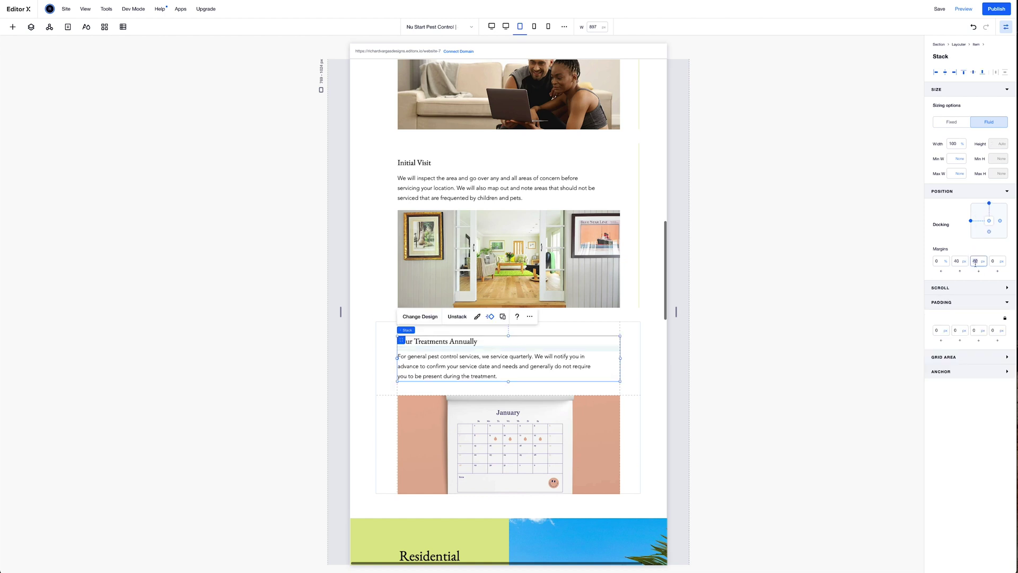
{"action": "type", "text": "20"}
{"action": "key", "text": "Return"}
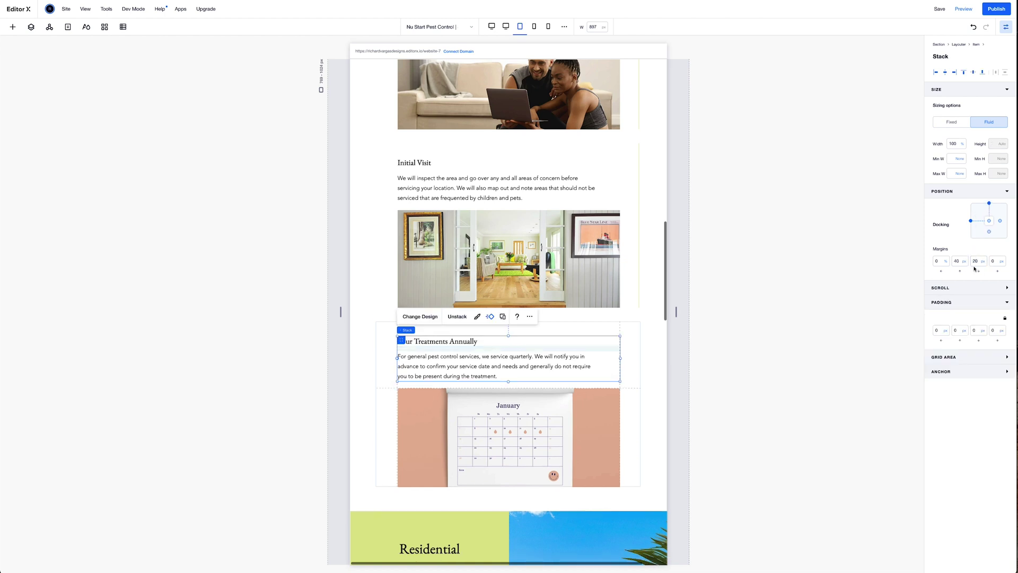
{"action": "left_click", "coordinate": [632, 429]}
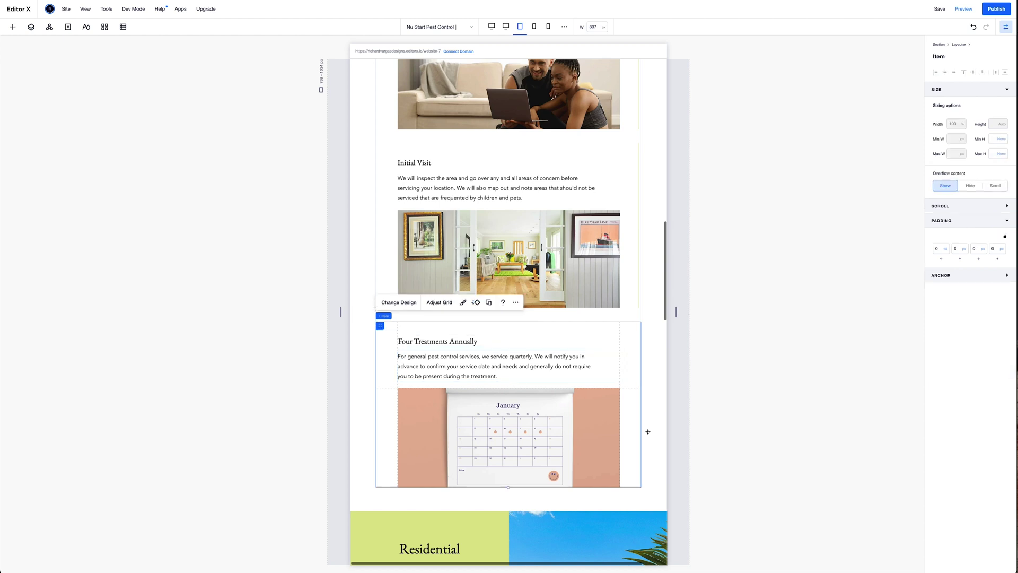
{"action": "left_click", "coordinate": [977, 248]}
{"action": "key", "text": "Return"}
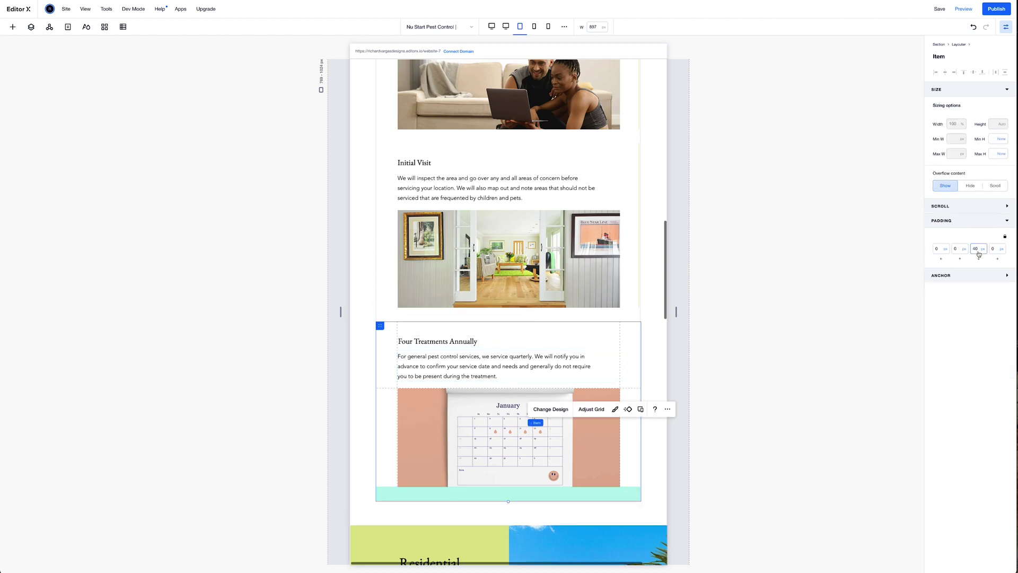
{"action": "scroll", "coordinate": [644, 315], "scroll_direction": "up", "scroll_amount": 3}
Set both vertical divider lines to Don't Display at this breakpoint and save the site.
{"action": "scroll", "coordinate": [643, 314], "scroll_direction": "up", "scroll_amount": 2}
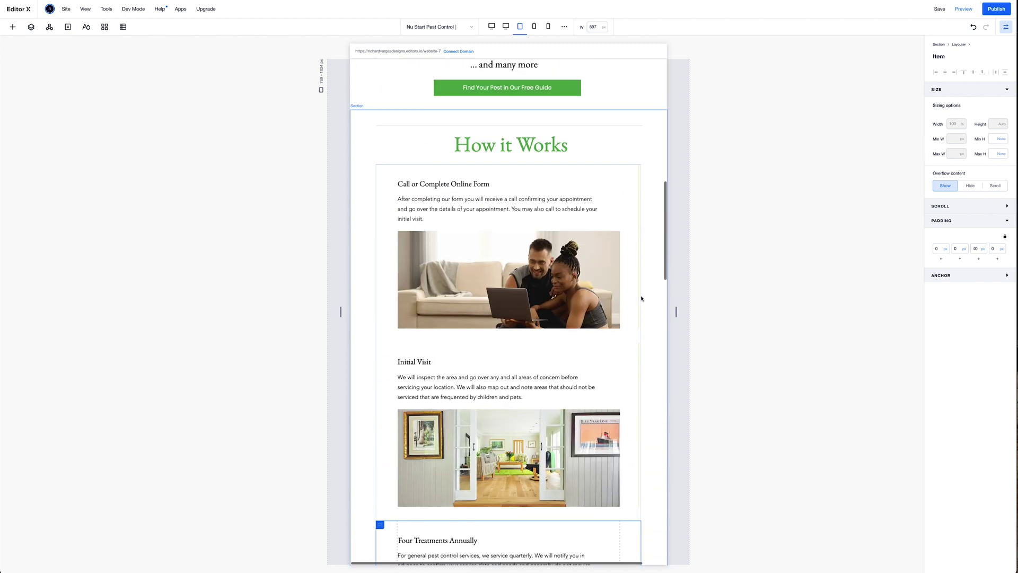
{"action": "left_click", "coordinate": [639, 307]}
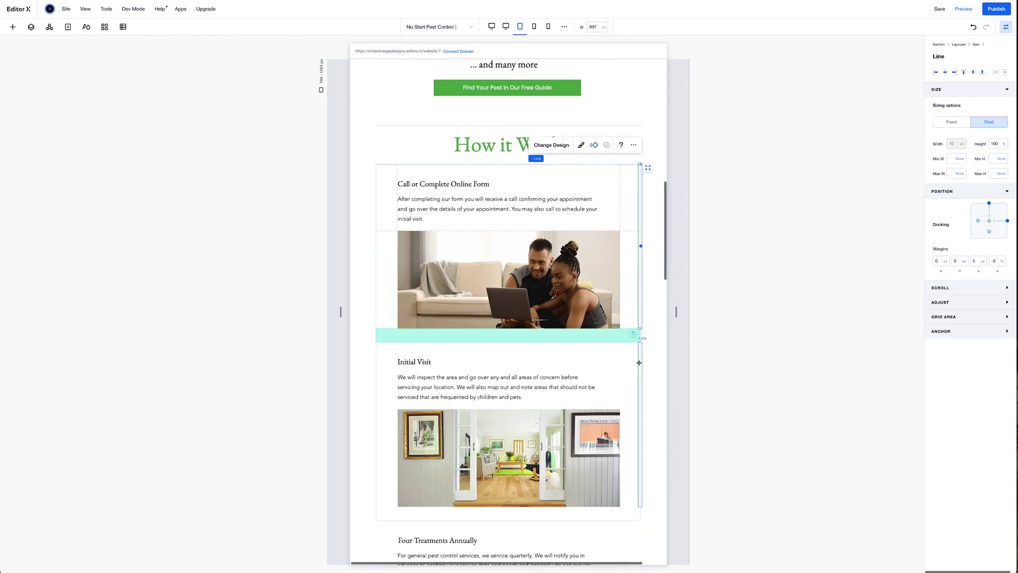
{"action": "left_click", "coordinate": [633, 145]}
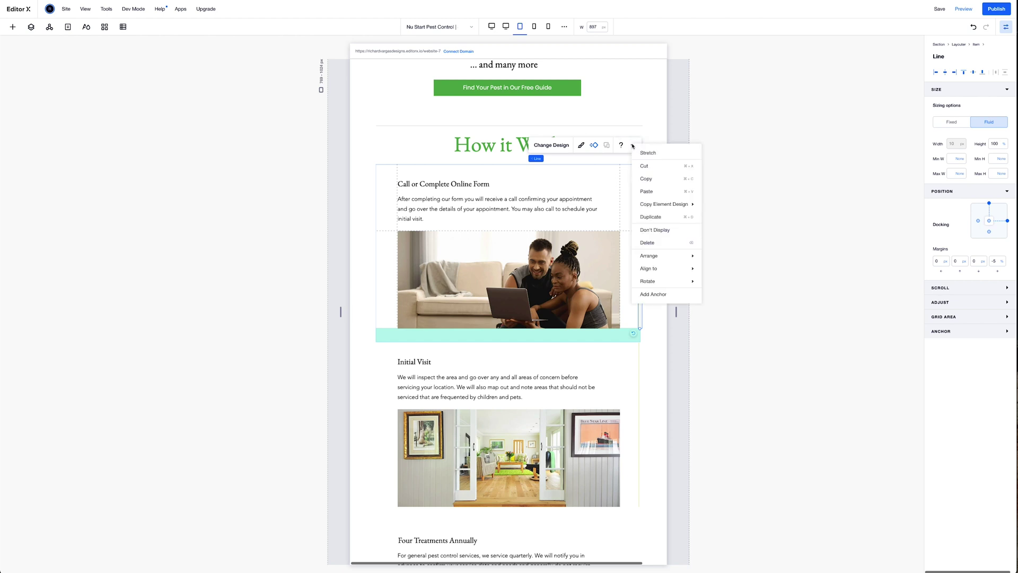
{"action": "left_click", "coordinate": [676, 236]}
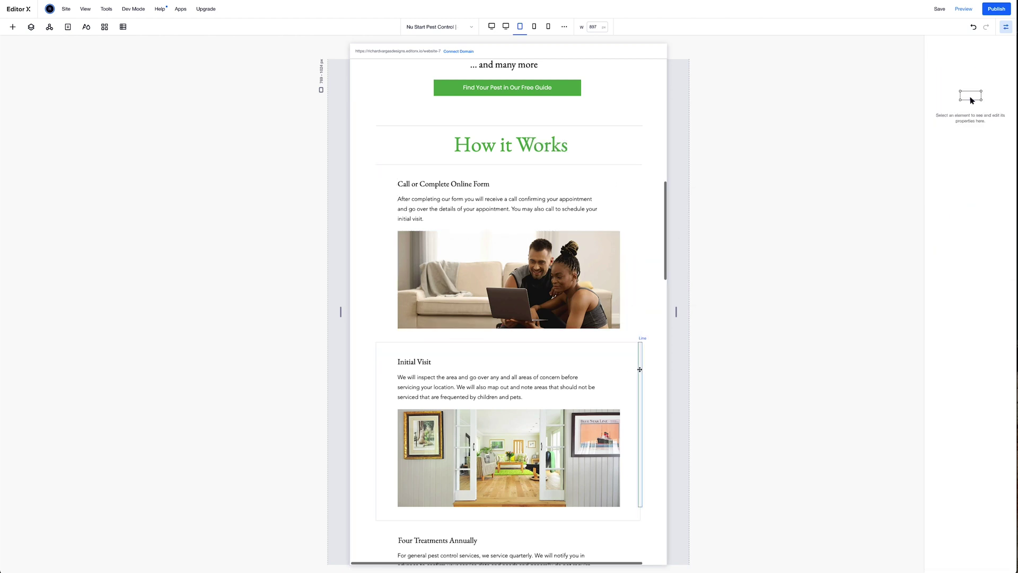
{"action": "left_click", "coordinate": [640, 370]}
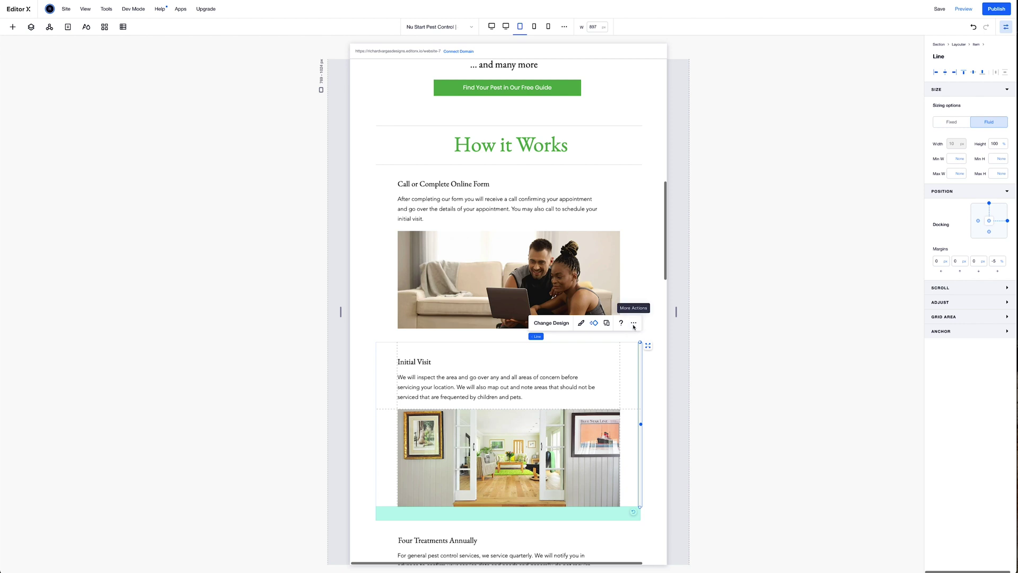
{"action": "left_click", "coordinate": [634, 323]}
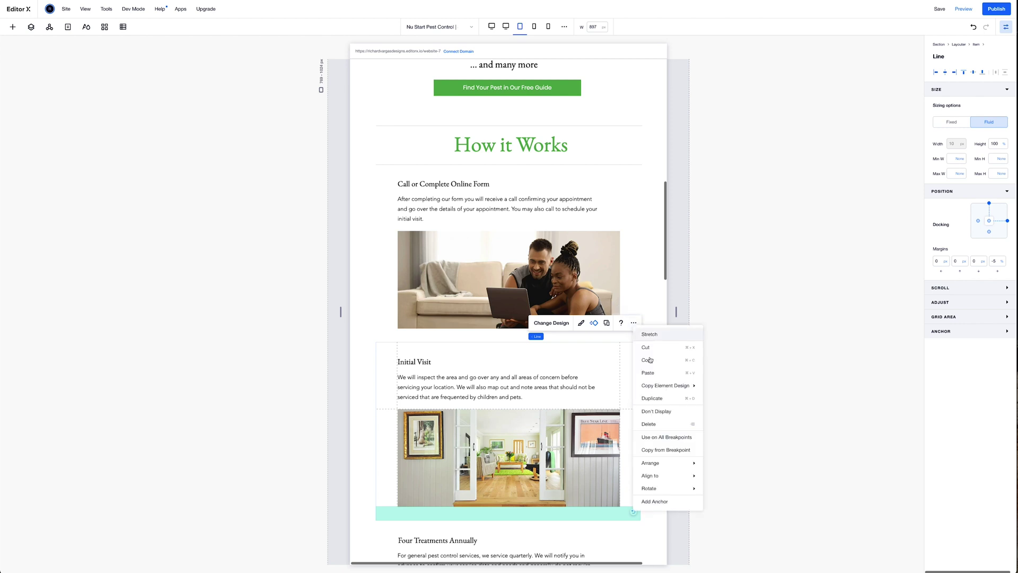
{"action": "left_click", "coordinate": [666, 413]}
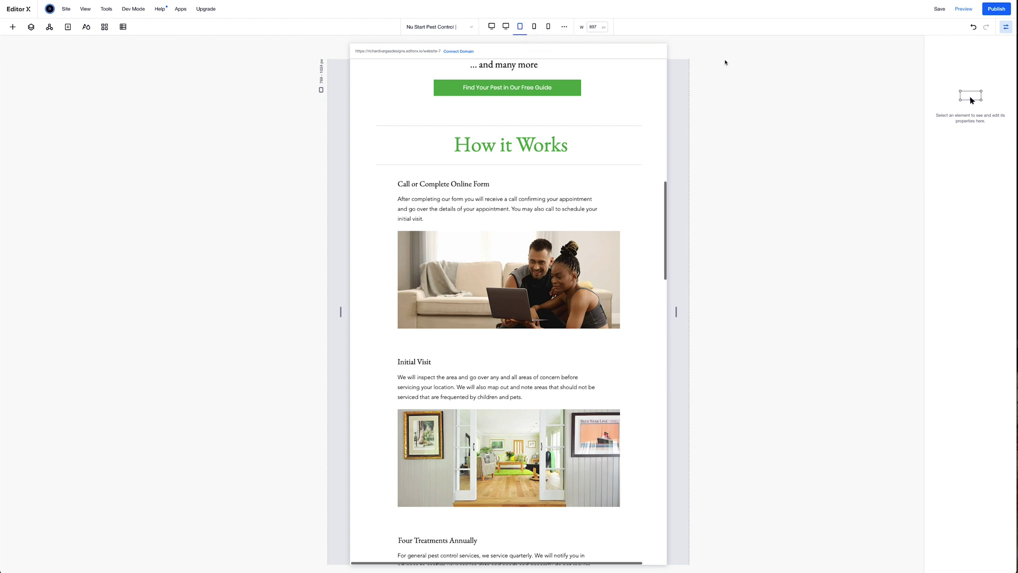
{"action": "left_click", "coordinate": [941, 11]}
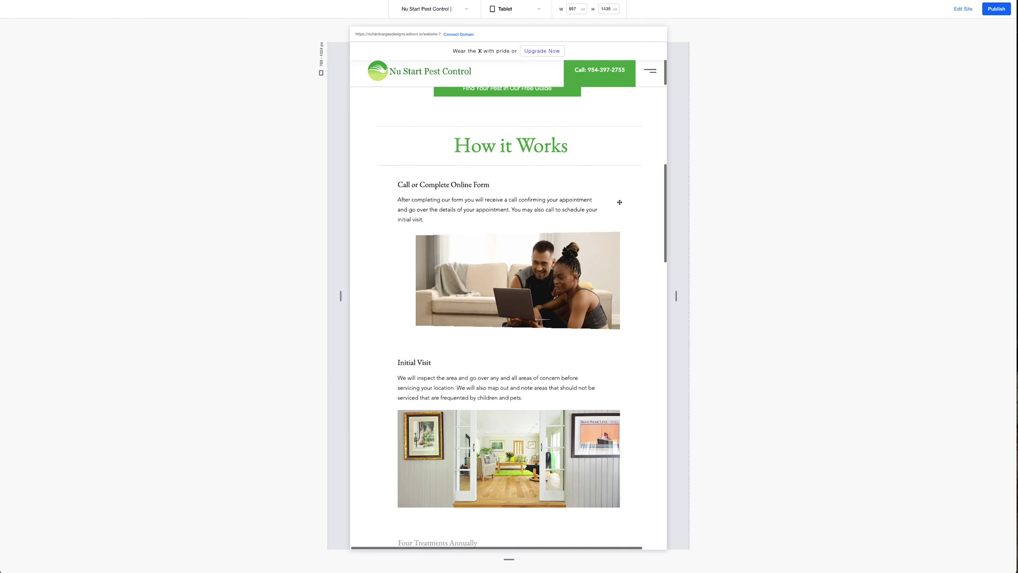
Scroll through the 897 px tablet preview to review the stacked How it Works steps.
{"action": "scroll", "coordinate": [620, 203], "scroll_direction": "down", "scroll_amount": 2}
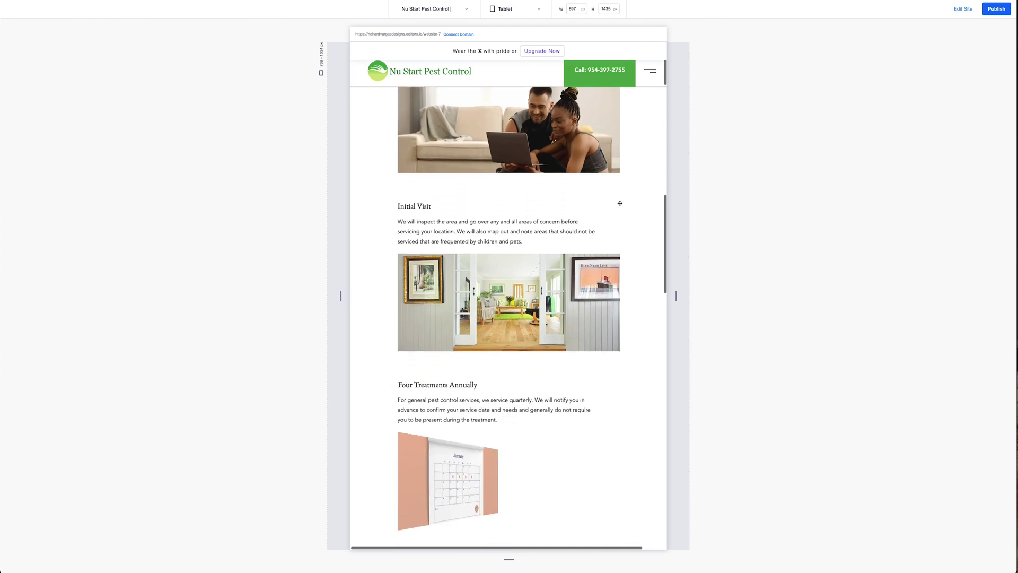
{"action": "scroll", "coordinate": [620, 203], "scroll_direction": "up", "scroll_amount": 4}
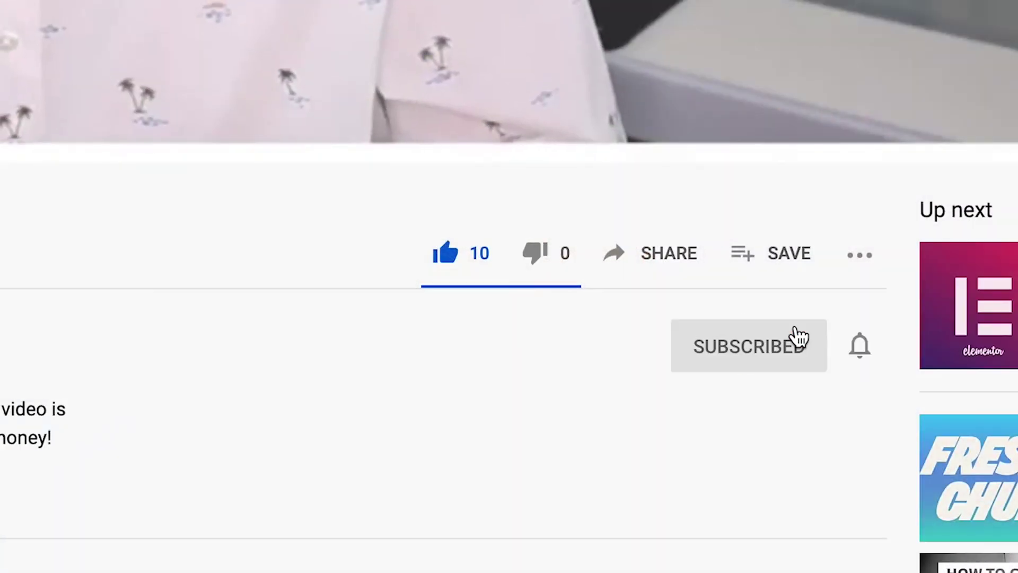
Show the subscribed channel's All, Personalized and None notification options.
{"action": "left_click", "coordinate": [860, 349]}
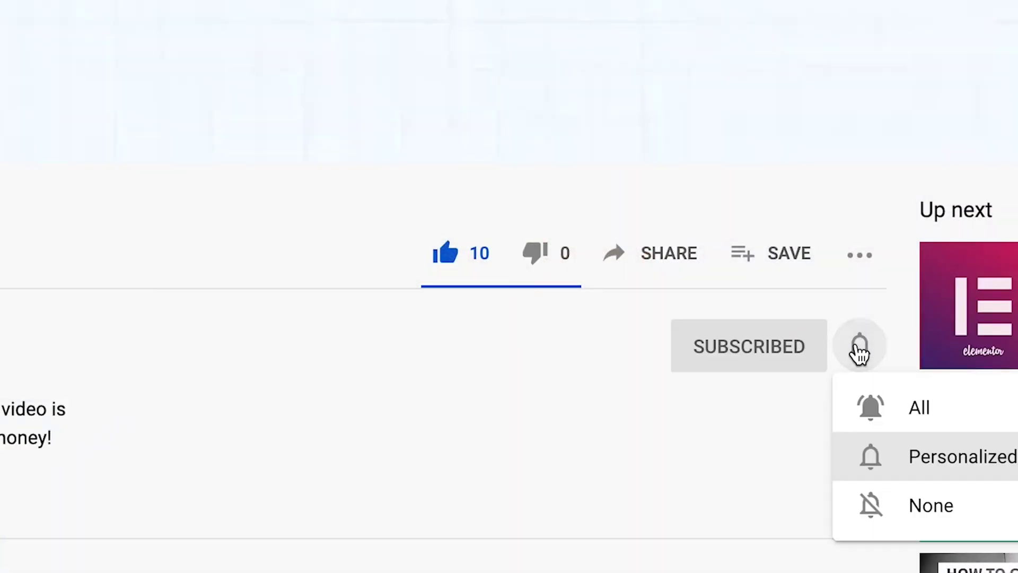